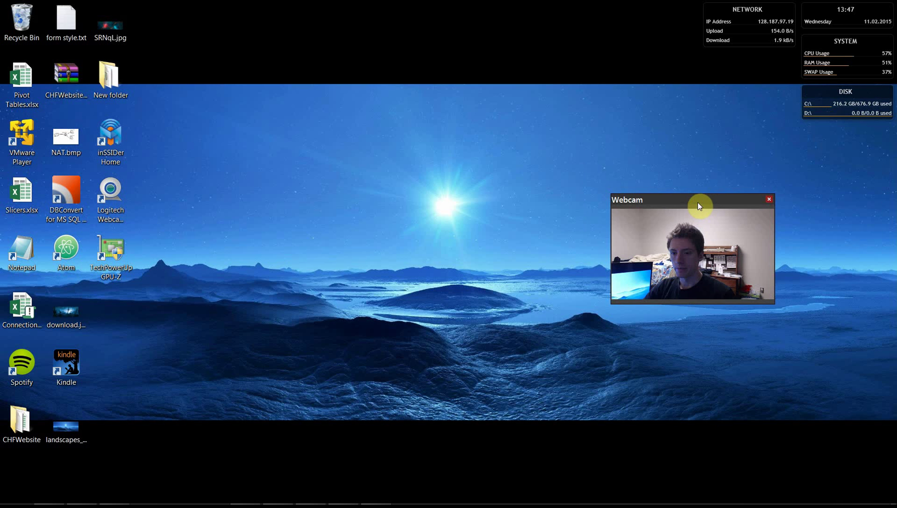
Bring the Chrome window with Techradar's 'The complete guide to multiple monitors' onto this screen, maximized.
{"action": "left_click_drag", "start_coordinate": [614, 197], "coordinate": [281, 70]}
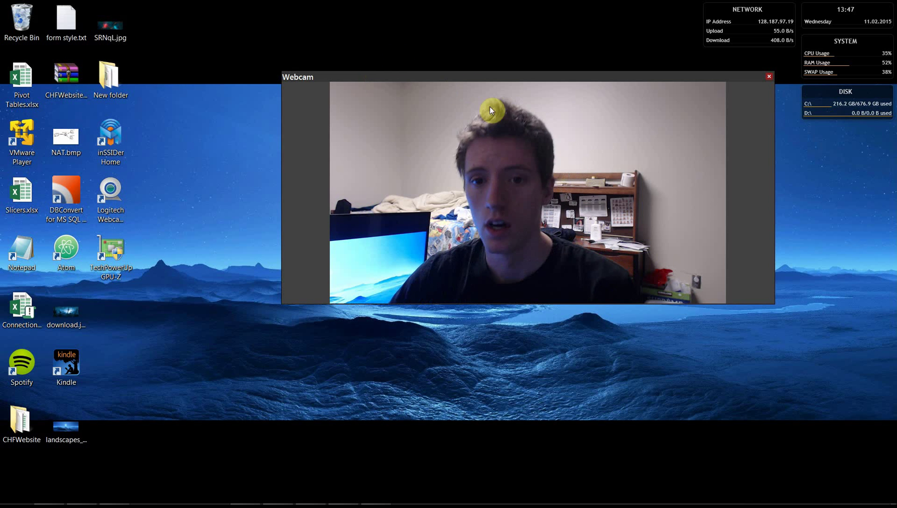
{"action": "left_click_drag", "start_coordinate": [282, 70], "coordinate": [584, 184]}
{"action": "left_click_drag", "start_coordinate": [646, 192], "coordinate": [398, 187]}
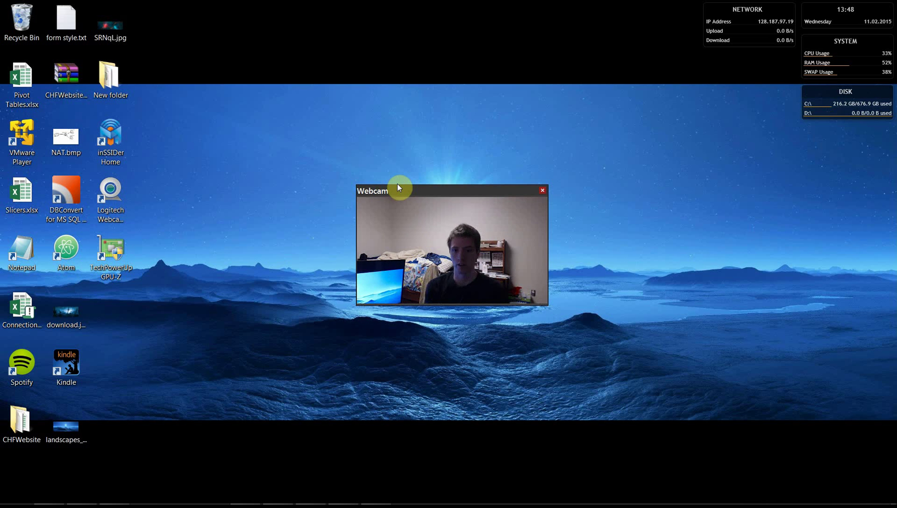
{"action": "mouse_move", "coordinate": [267, 492]}
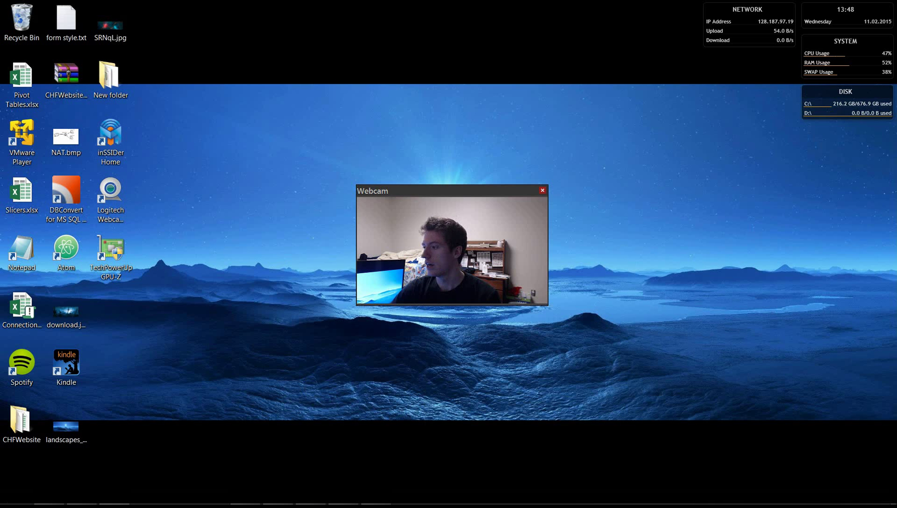
{"action": "left_click_drag", "start_coordinate": [896, 151], "coordinate": [372, 3]}
{"action": "left_click_drag", "start_coordinate": [436, 200], "coordinate": [783, 392]}
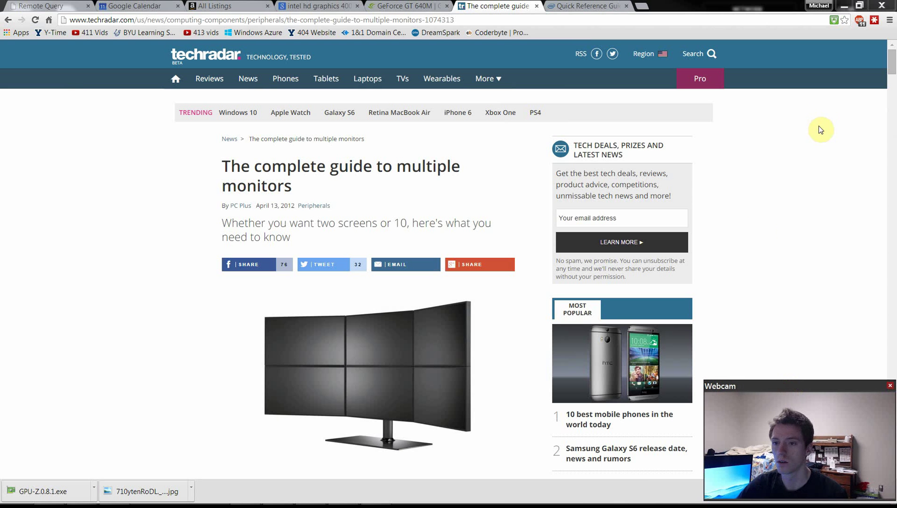
Scroll to the connecting-monitors part and highlight the Nvidia 500 series / AMD 7/6000 outputs sentence.
{"action": "scroll", "coordinate": [458, 188], "scroll_direction": "down", "scroll_amount": 4}
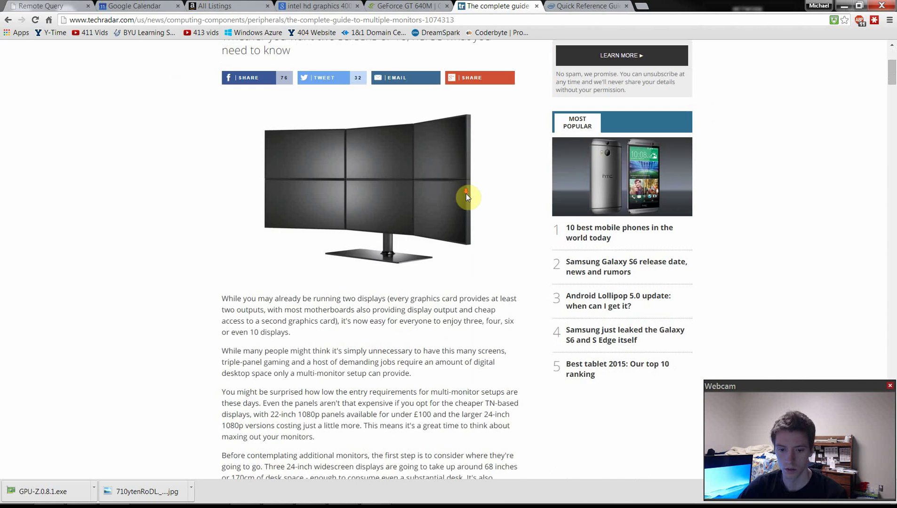
{"action": "scroll", "coordinate": [464, 177], "scroll_direction": "down", "scroll_amount": 15}
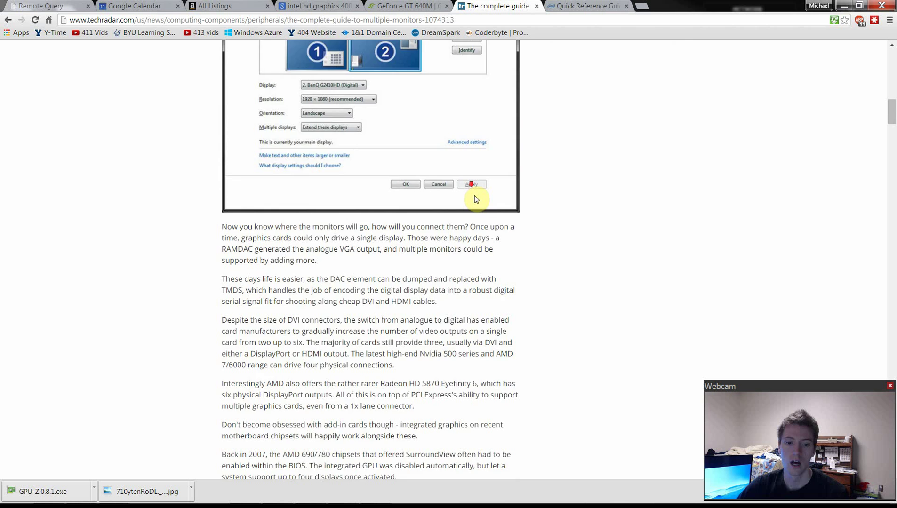
{"action": "scroll", "coordinate": [475, 196], "scroll_direction": "down", "scroll_amount": 2}
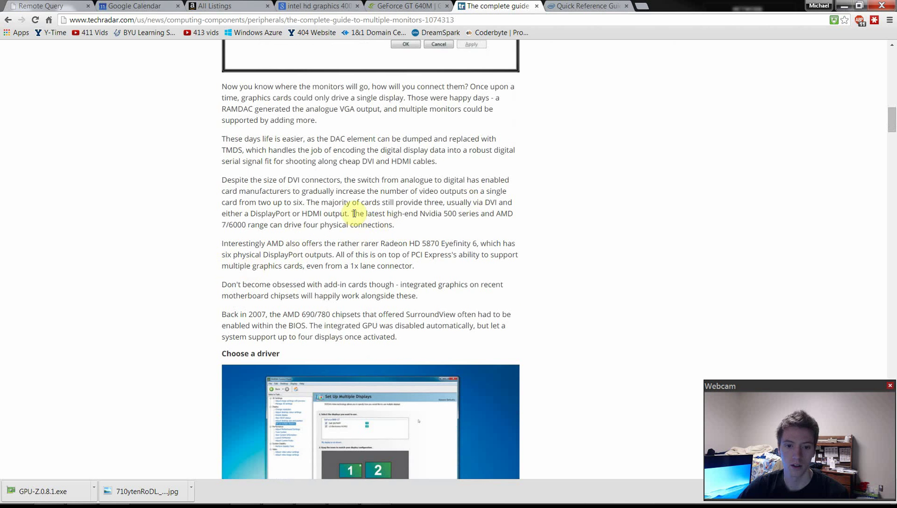
{"action": "left_click_drag", "start_coordinate": [351, 213], "coordinate": [395, 226]}
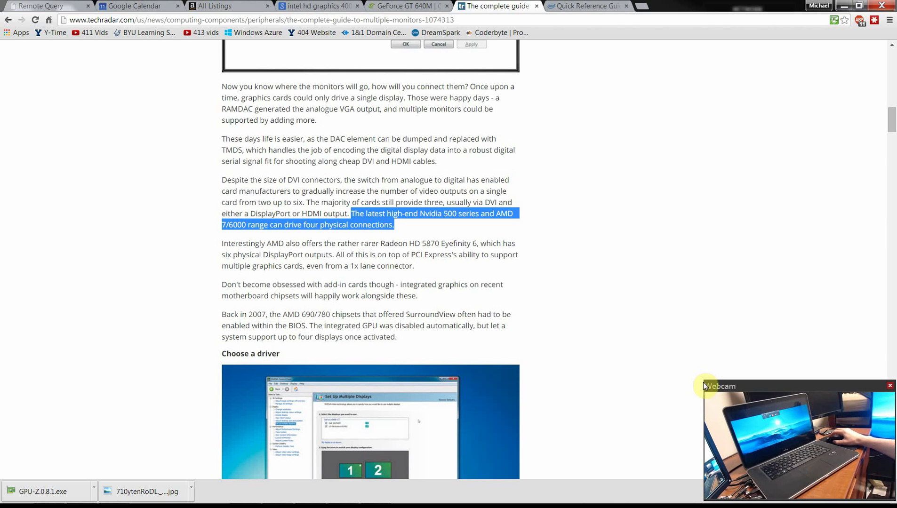
{"action": "left_click_drag", "start_coordinate": [705, 379], "coordinate": [537, 144]}
{"action": "left_click_drag", "start_coordinate": [704, 216], "coordinate": [380, 254]}
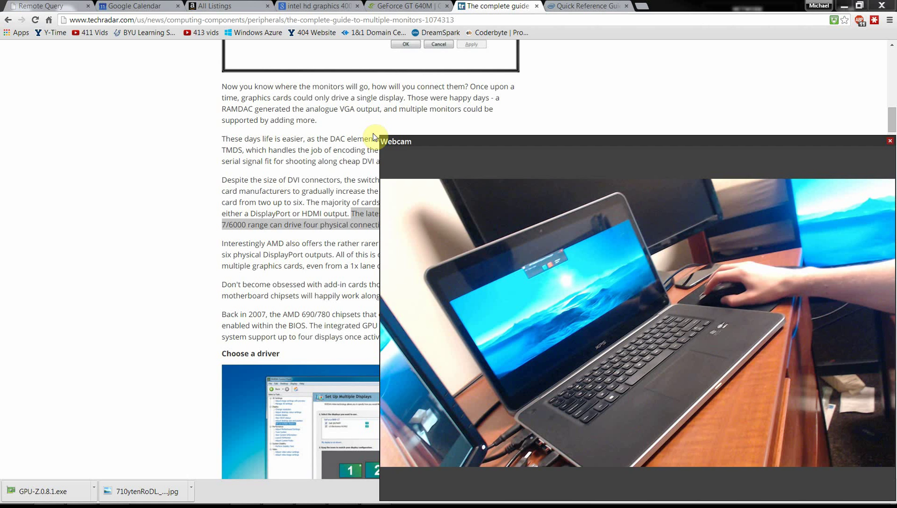
{"action": "left_click_drag", "start_coordinate": [377, 134], "coordinate": [716, 388]}
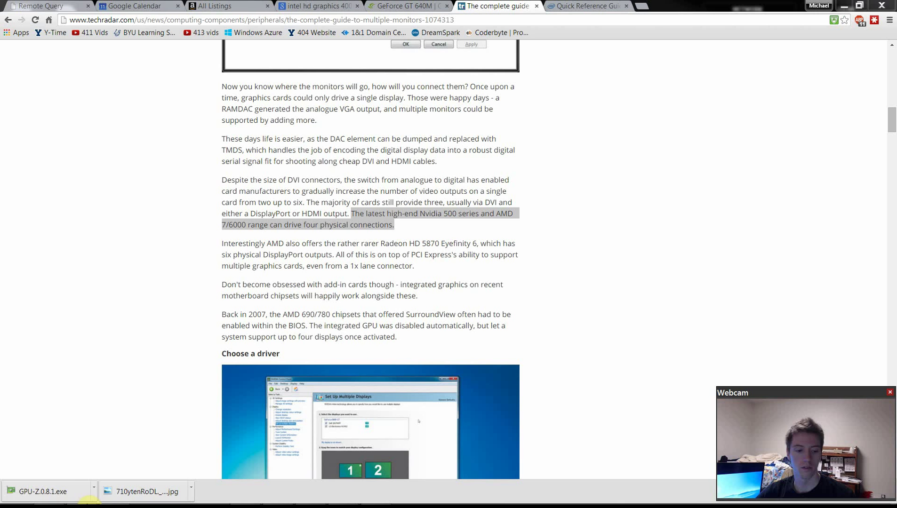
{"action": "mouse_move", "coordinate": [76, 507]}
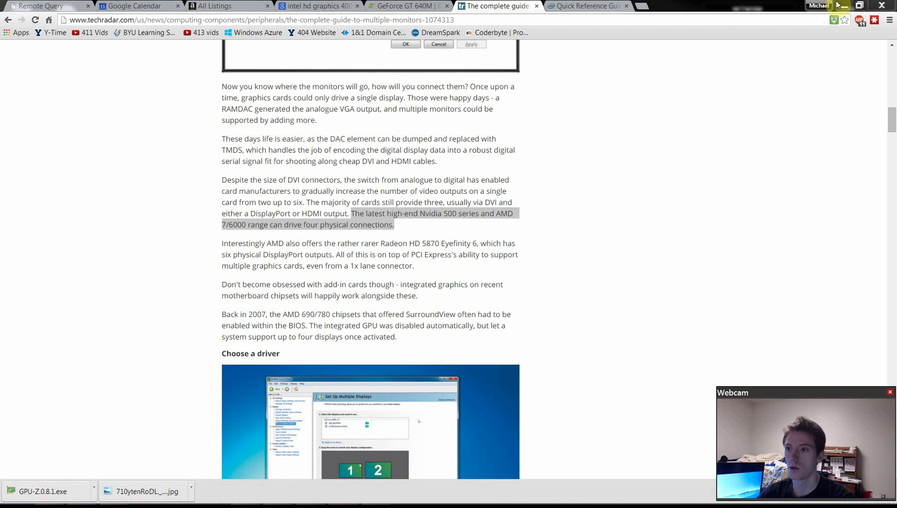
Clear the browser off the desktop and launch Device Manager by searching 'device' in Start.
{"action": "key", "text": "super+d"}
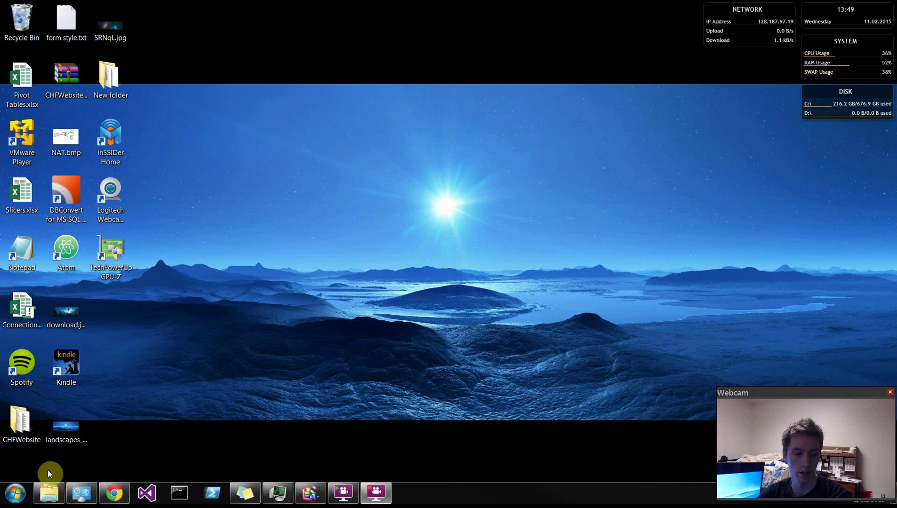
{"action": "left_click", "coordinate": [121, 501]}
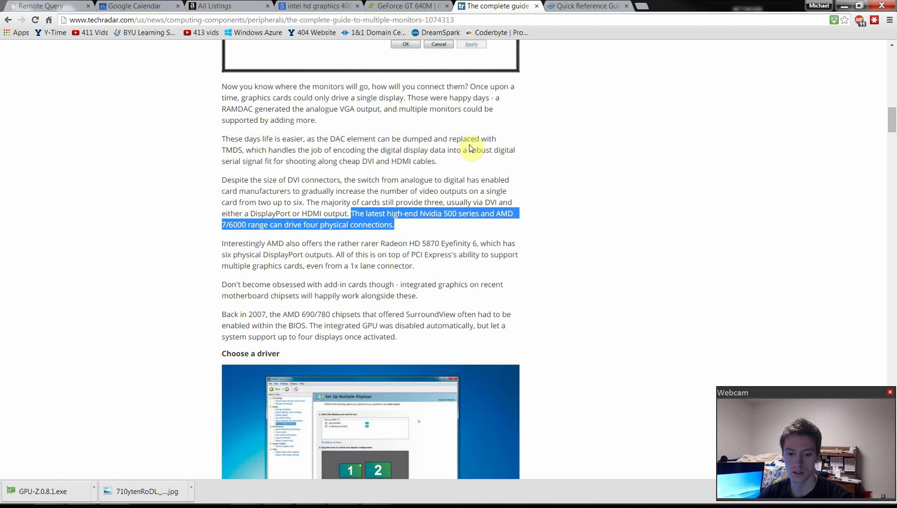
{"action": "left_click", "coordinate": [839, 4]}
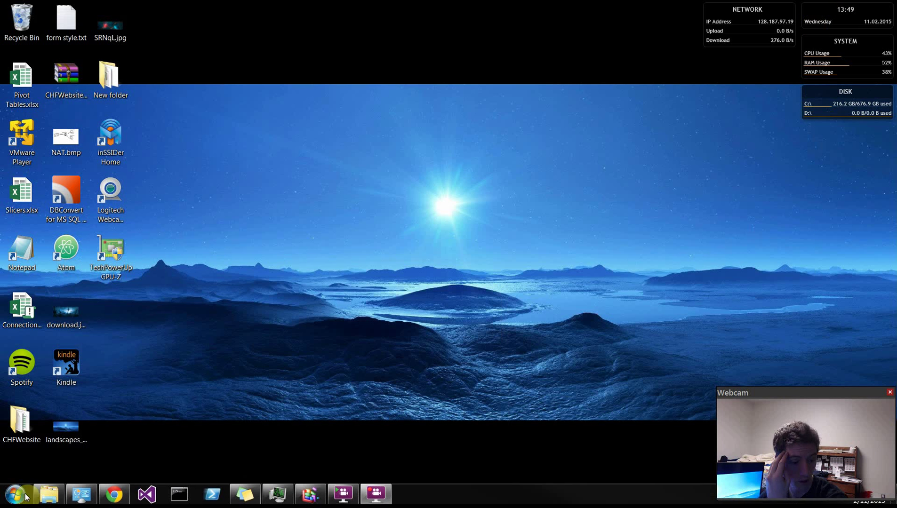
{"action": "left_click", "coordinate": [15, 494]}
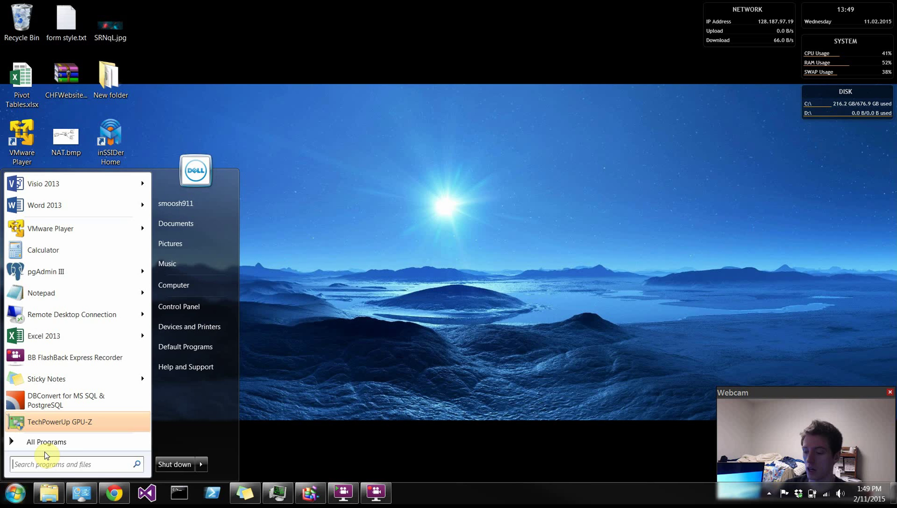
{"action": "type", "text": "device"}
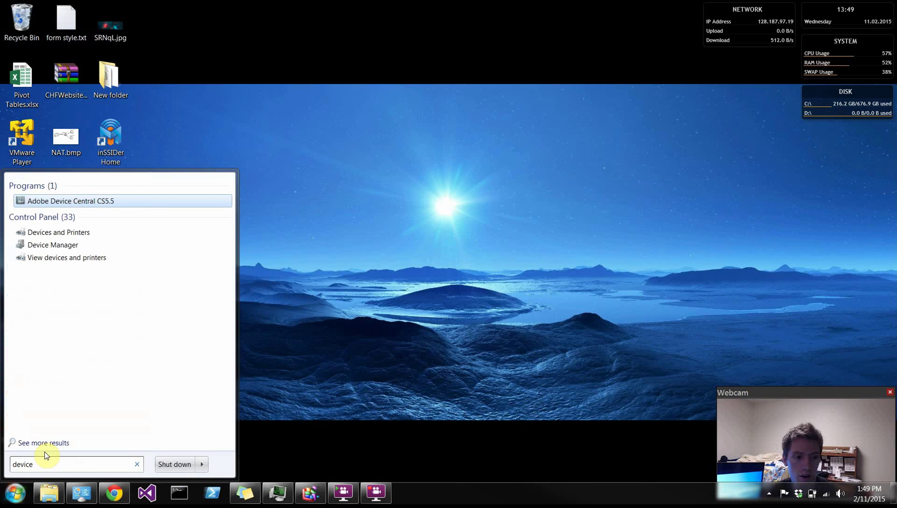
{"action": "key", "text": "Down"}
{"action": "key", "text": "Down"}
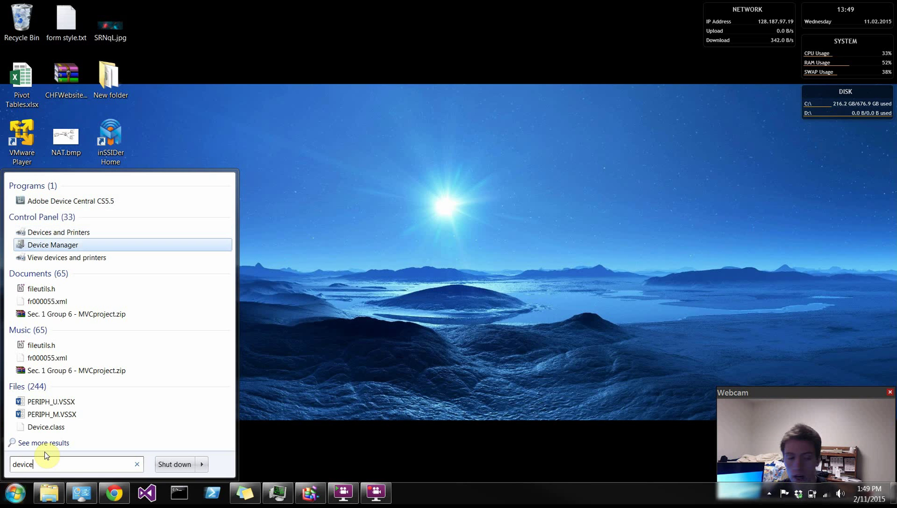
{"action": "key", "text": "Return"}
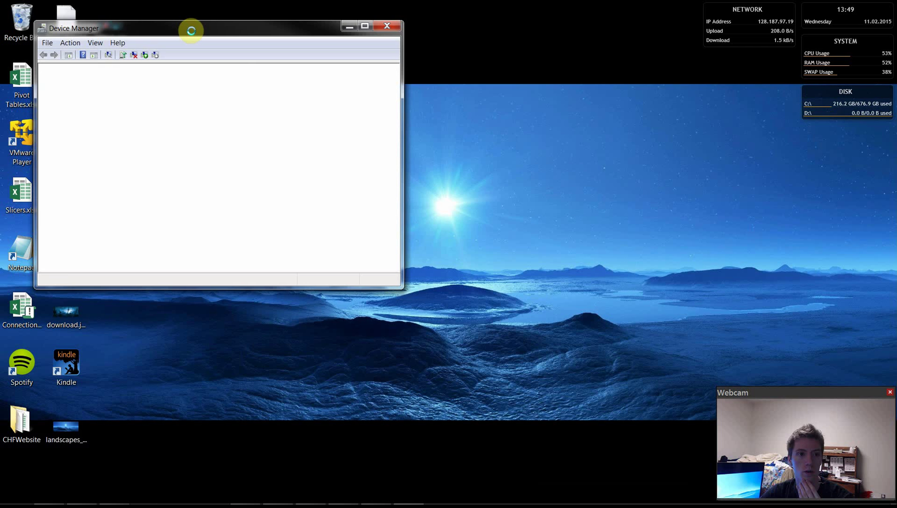
Center Device Manager and expand Display adapters to show Intel HD Graphics 4000 and NVIDIA GeForce GT 640M.
{"action": "left_click_drag", "start_coordinate": [194, 31], "coordinate": [365, 60]}
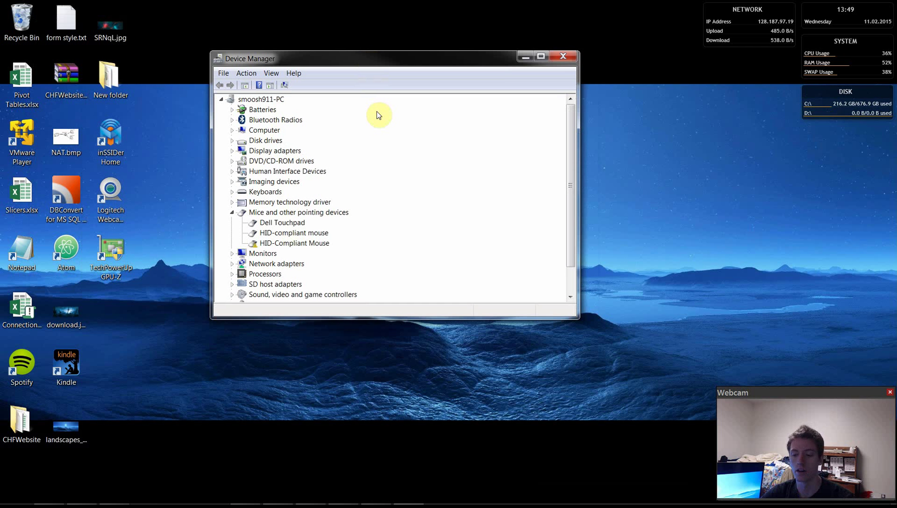
{"action": "left_click", "coordinate": [233, 151]}
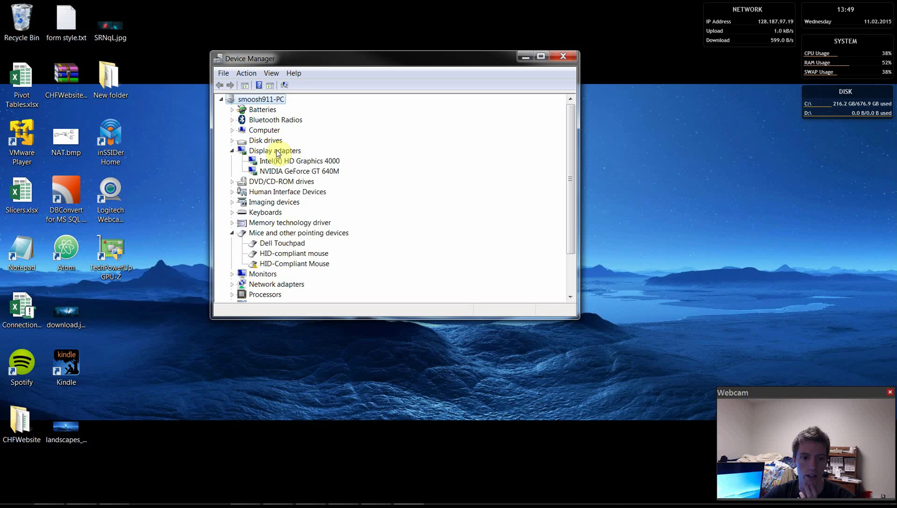
{"action": "left_click", "coordinate": [309, 162]}
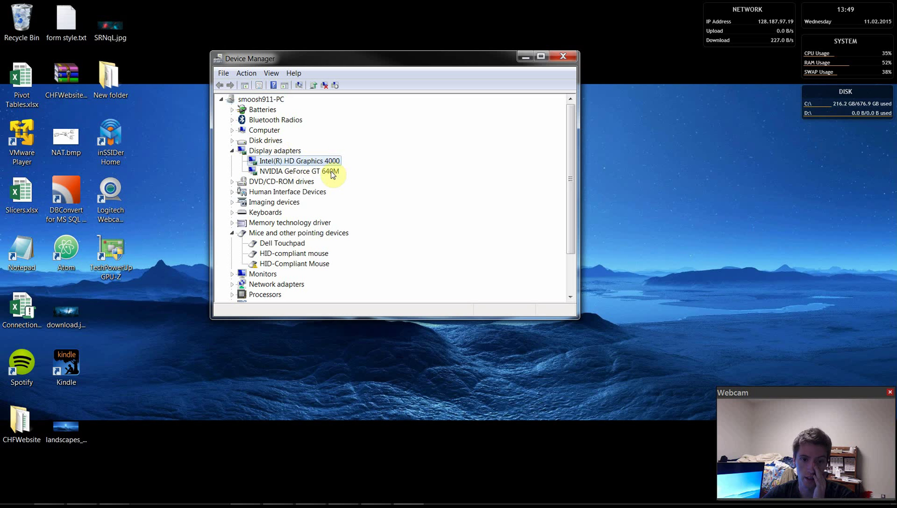
{"action": "left_click", "coordinate": [333, 172]}
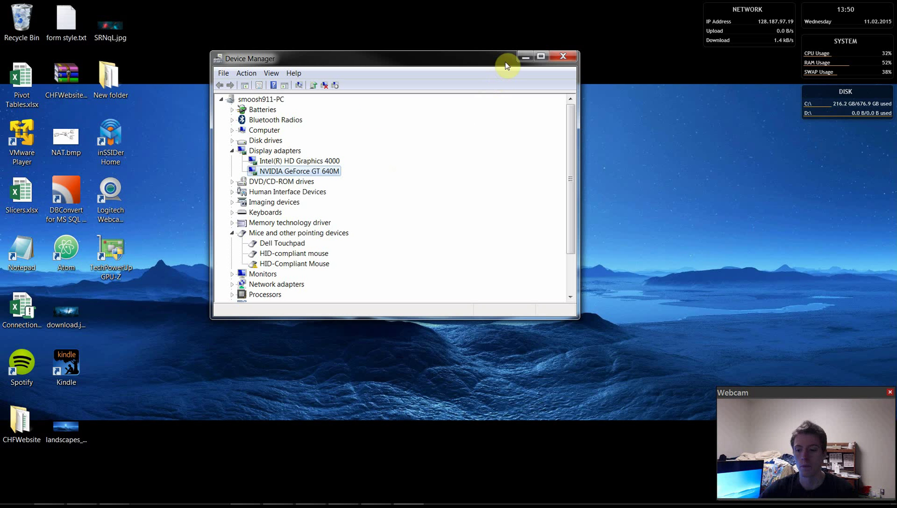
{"action": "mouse_move", "coordinate": [187, 491]}
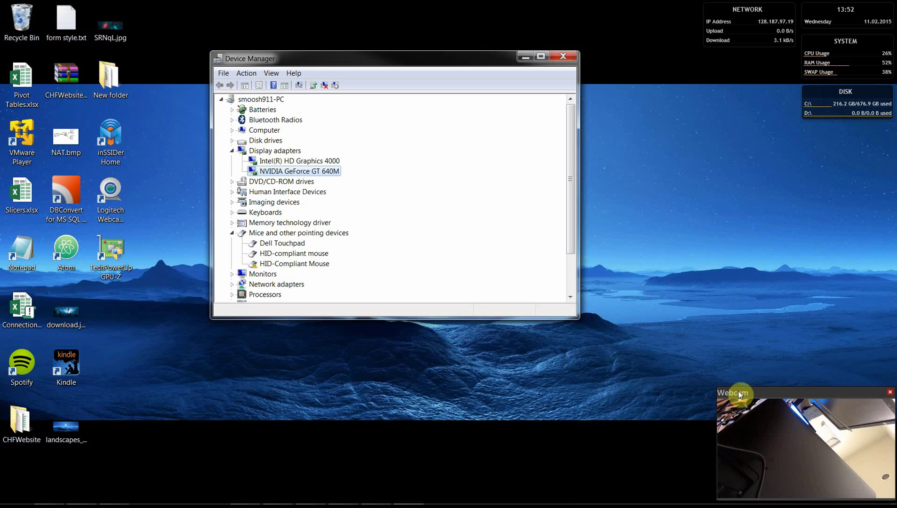
Rearrange the desktop windows, placing Device Manager with Display adapters expanded in the lower middle.
{"action": "left_click_drag", "start_coordinate": [739, 394], "coordinate": [595, 133]}
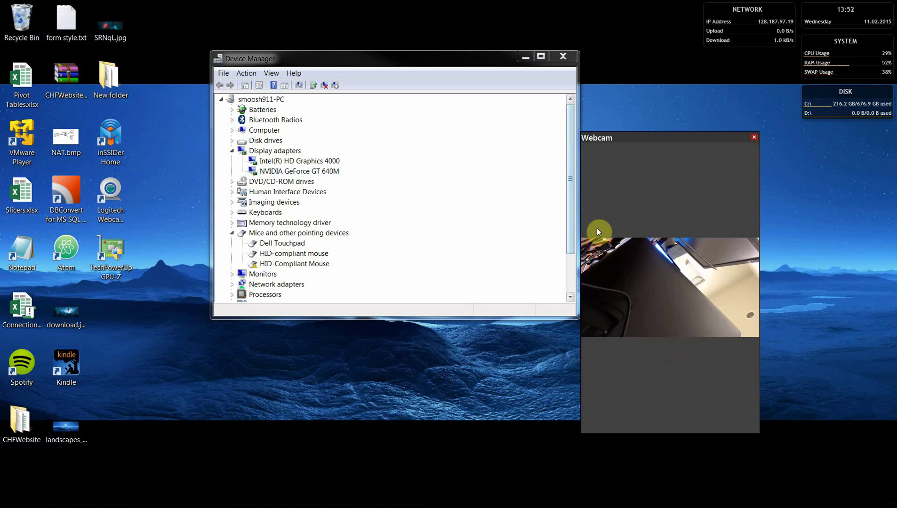
{"action": "left_click_drag", "start_coordinate": [580, 233], "coordinate": [288, 218]}
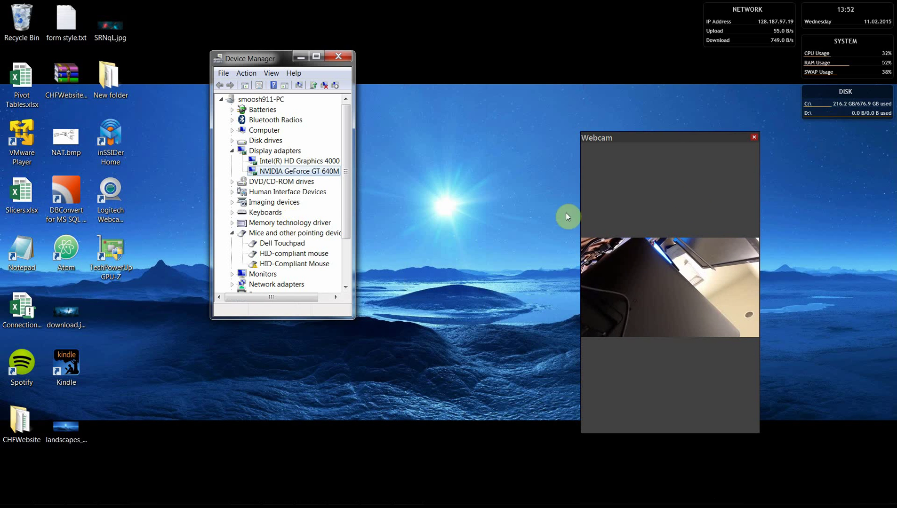
{"action": "left_click_drag", "start_coordinate": [580, 221], "coordinate": [234, 222]}
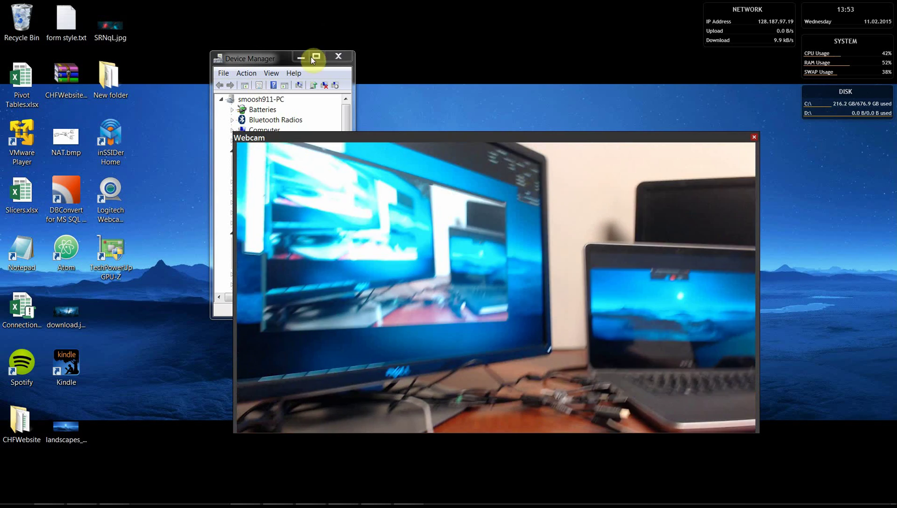
{"action": "left_click_drag", "start_coordinate": [286, 51], "coordinate": [202, 65]}
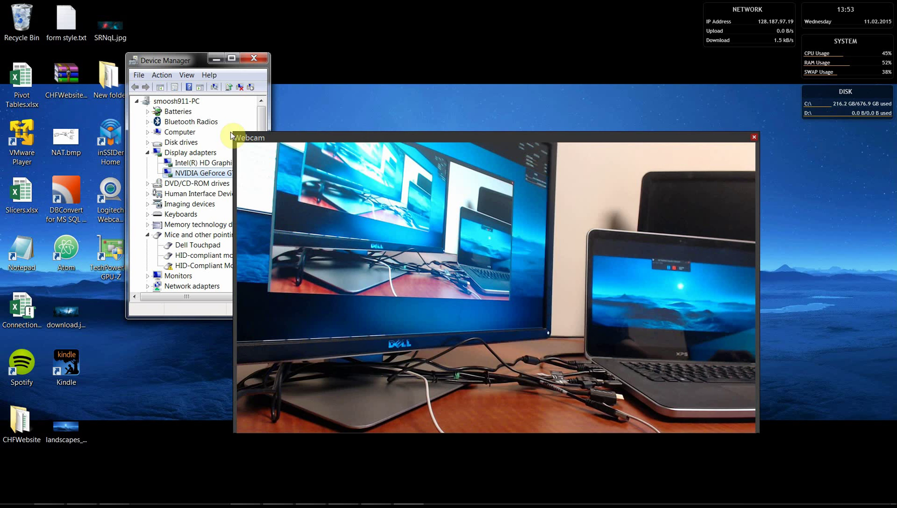
{"action": "left_click_drag", "start_coordinate": [231, 134], "coordinate": [443, 274]}
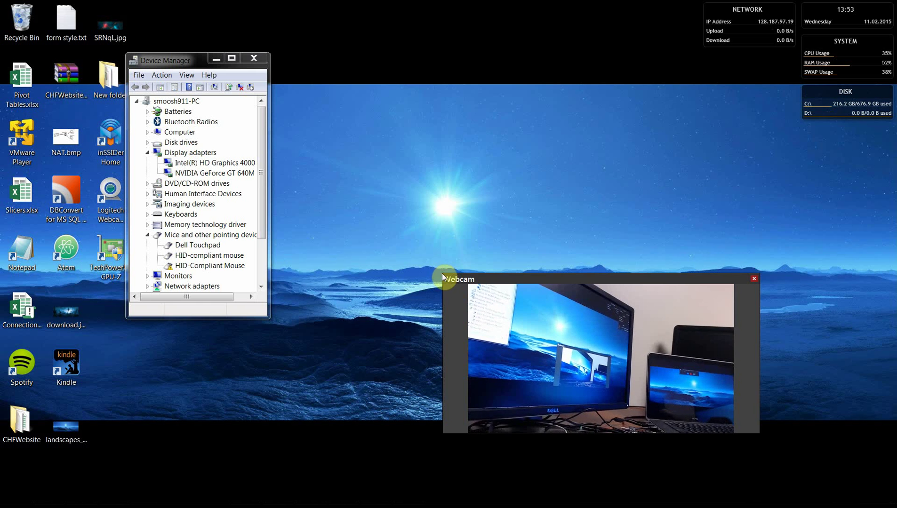
{"action": "left_click_drag", "start_coordinate": [444, 273], "coordinate": [257, 96]}
{"action": "left_click_drag", "start_coordinate": [344, 94], "coordinate": [896, 141]}
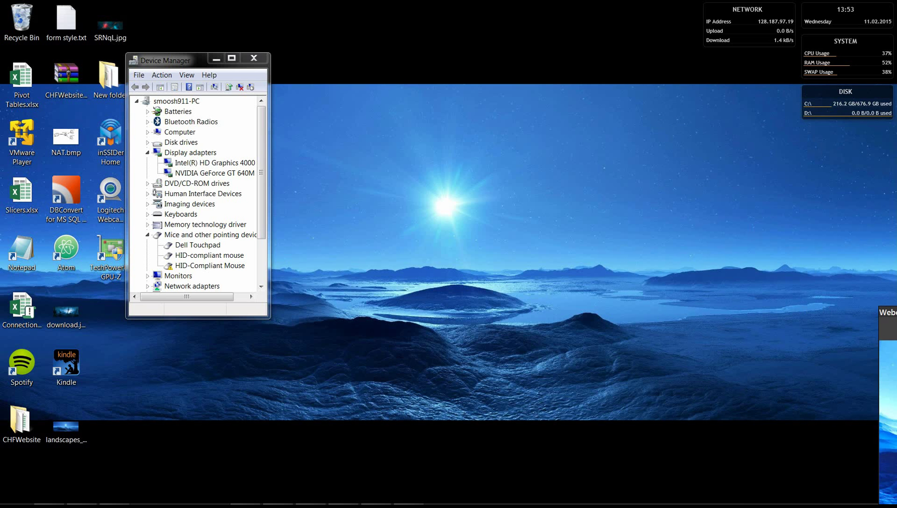
{"action": "left_click_drag", "start_coordinate": [896, 141], "coordinate": [361, 45]}
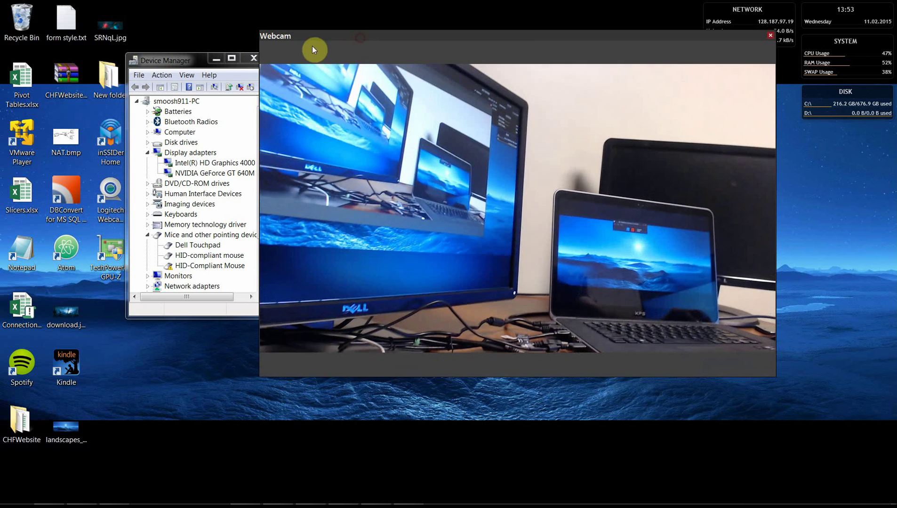
{"action": "left_click_drag", "start_coordinate": [186, 71], "coordinate": [896, 208]}
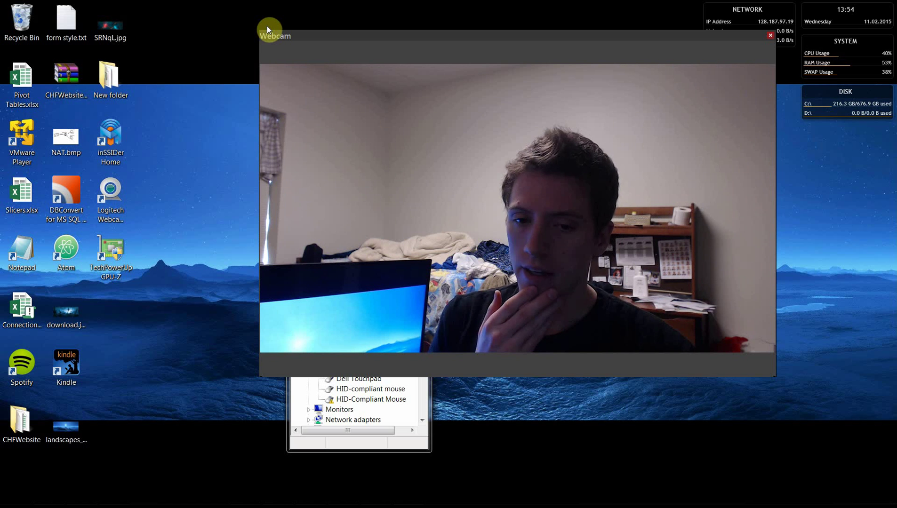
Bring the Chrome window with the Techradar article to the front and reposition it.
{"action": "mouse_move", "coordinate": [141, 504]}
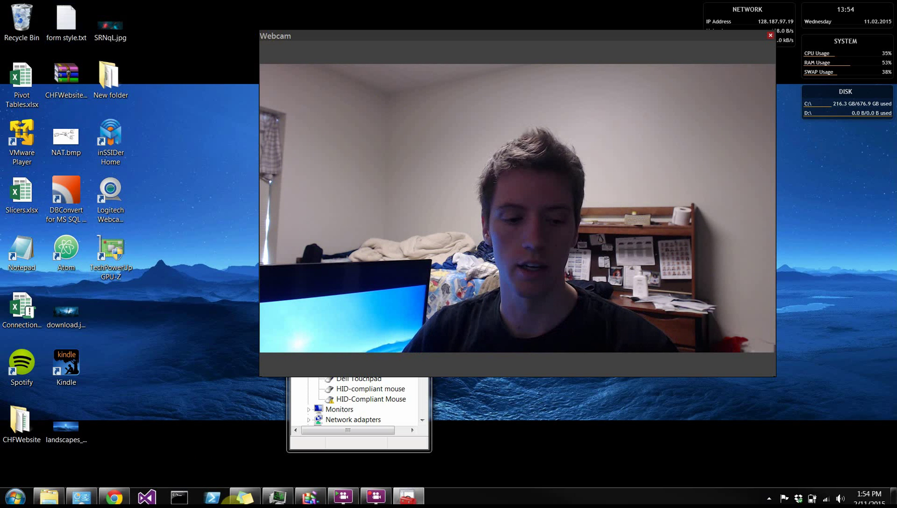
{"action": "left_click", "coordinate": [125, 494]}
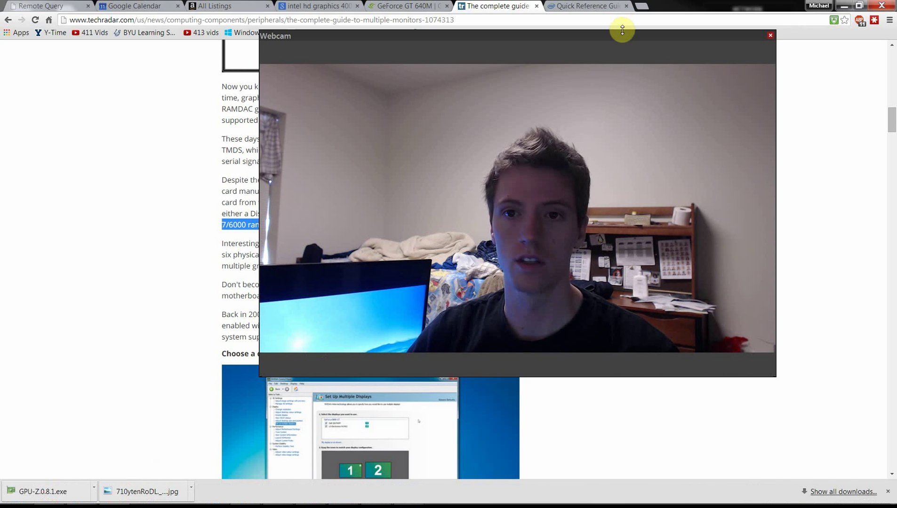
{"action": "left_click_drag", "start_coordinate": [623, 32], "coordinate": [744, 217]}
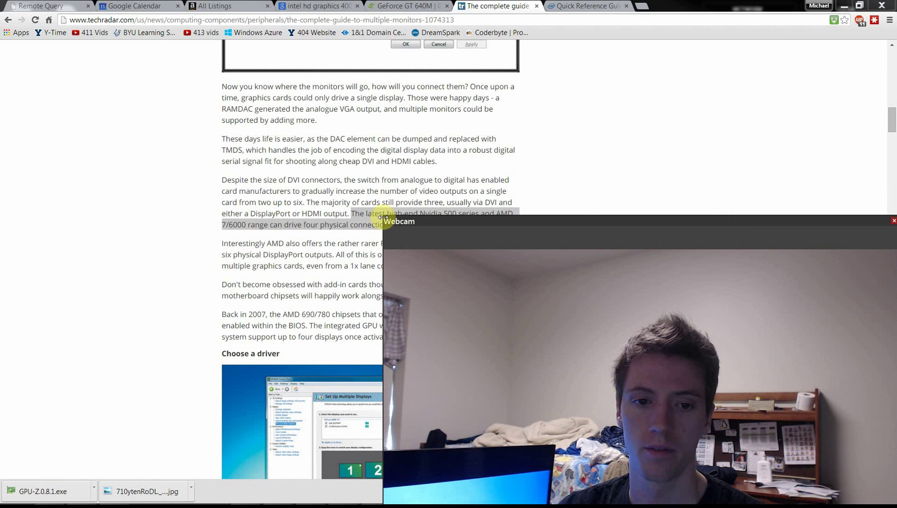
{"action": "left_click_drag", "start_coordinate": [381, 214], "coordinate": [716, 311]}
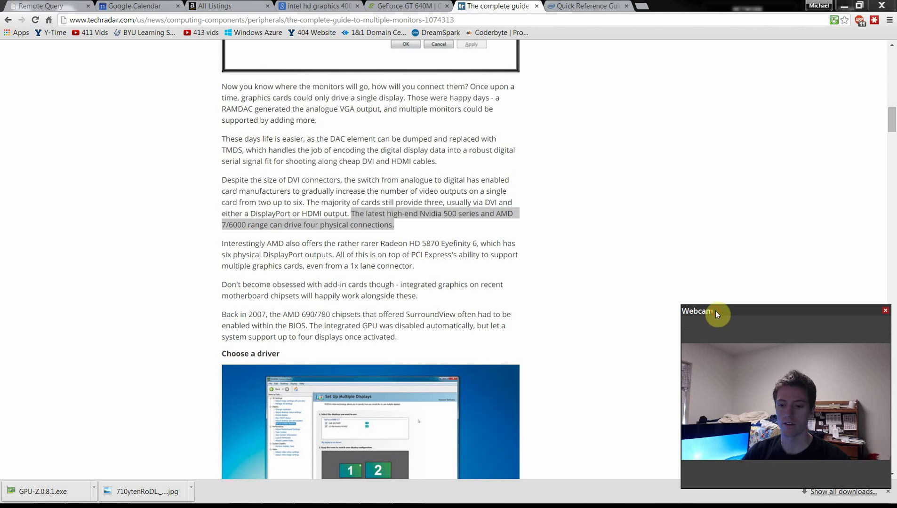
Show the GeForce GT 640M Specifications page, with its 3840 x 2160 maximum digital resolution.
{"action": "left_click", "coordinate": [406, 6]}
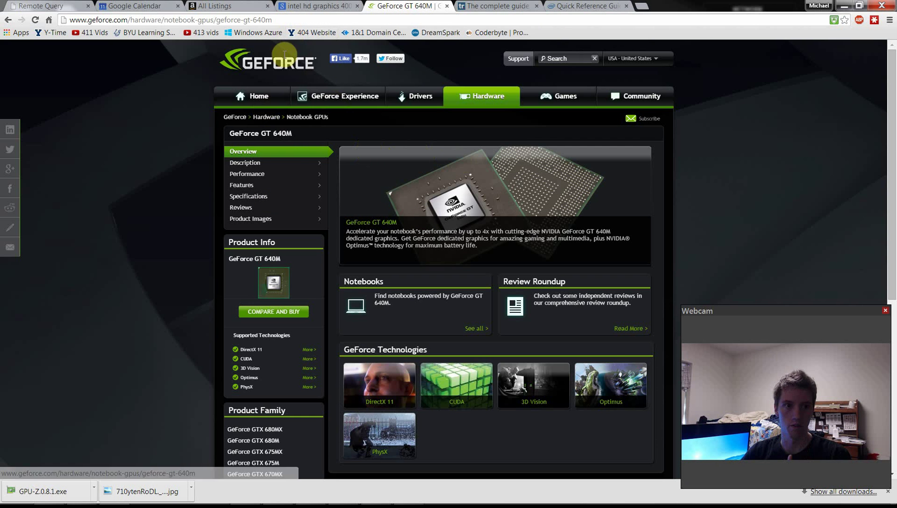
{"action": "left_click", "coordinate": [271, 21]}
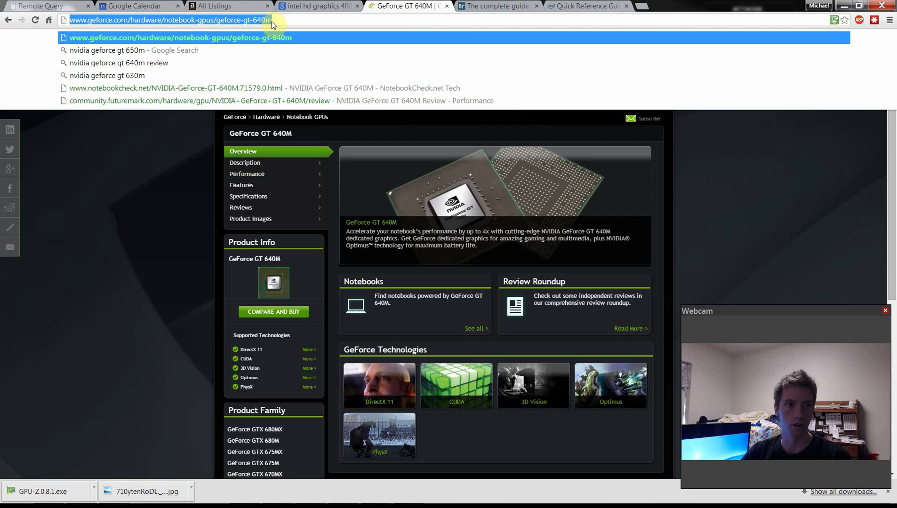
{"action": "left_click", "coordinate": [148, 225]}
{"action": "scroll", "coordinate": [185, 257], "scroll_direction": "down", "scroll_amount": 5}
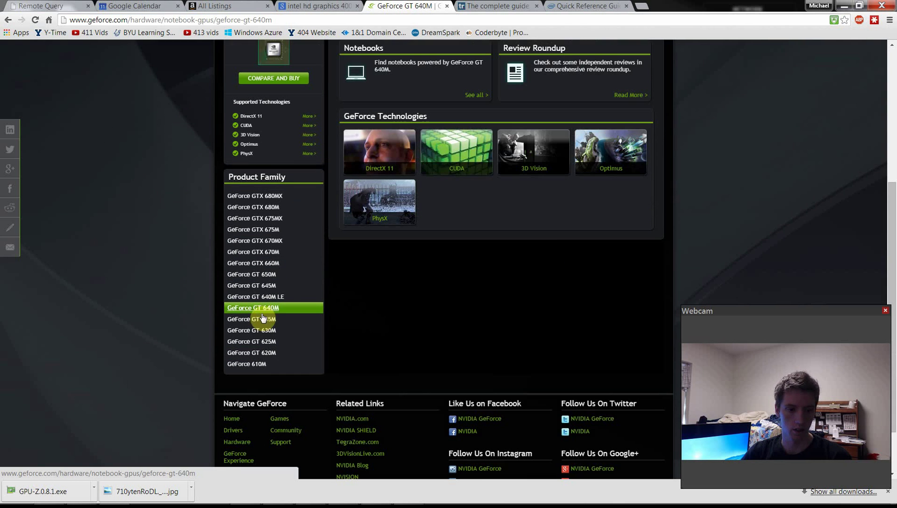
{"action": "scroll", "coordinate": [166, 284], "scroll_direction": "up", "scroll_amount": 2}
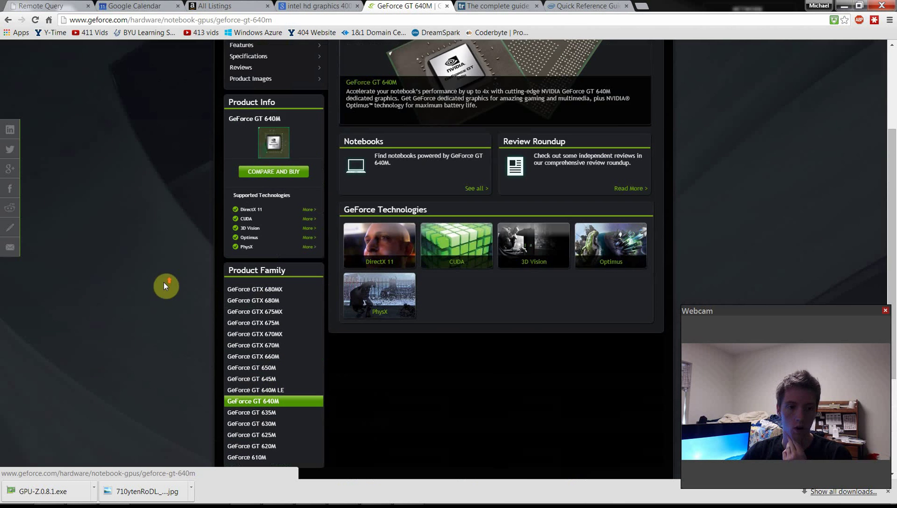
{"action": "scroll", "coordinate": [279, 275], "scroll_direction": "up", "scroll_amount": 2}
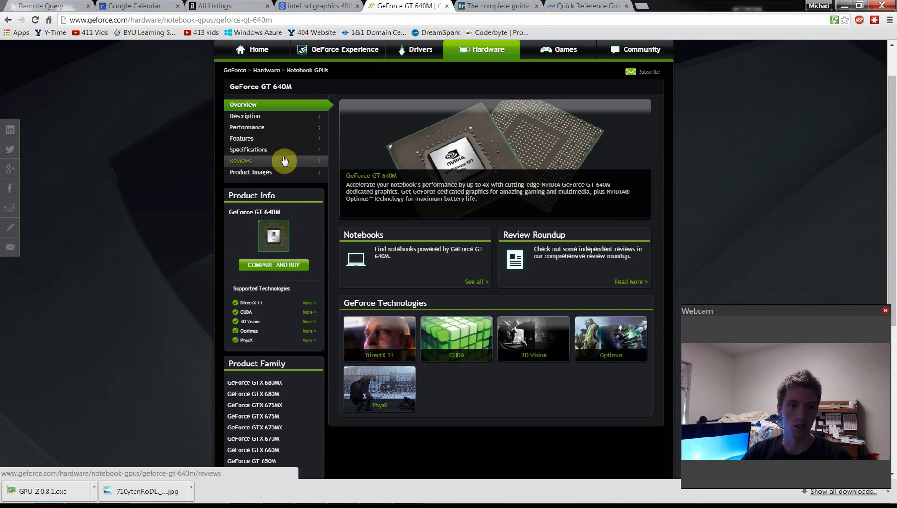
{"action": "left_click", "coordinate": [286, 151]}
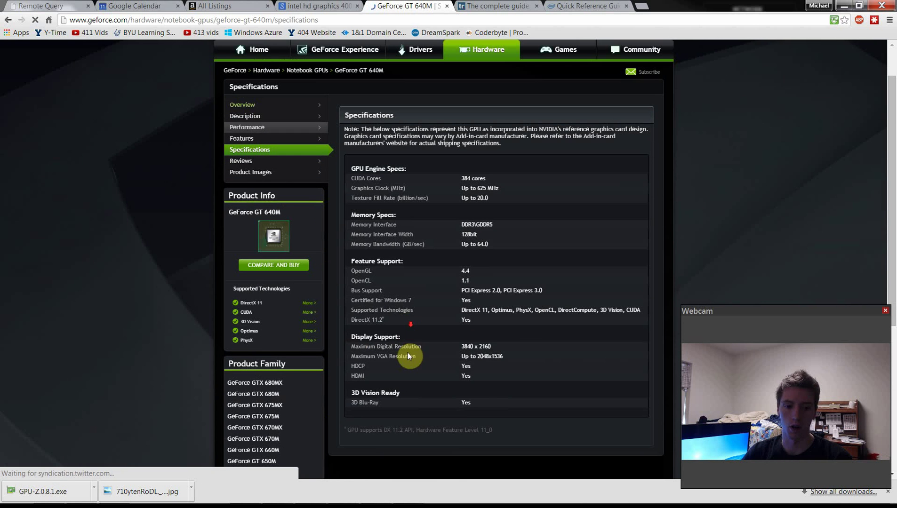
{"action": "scroll", "coordinate": [400, 211], "scroll_direction": "up", "scroll_amount": 1}
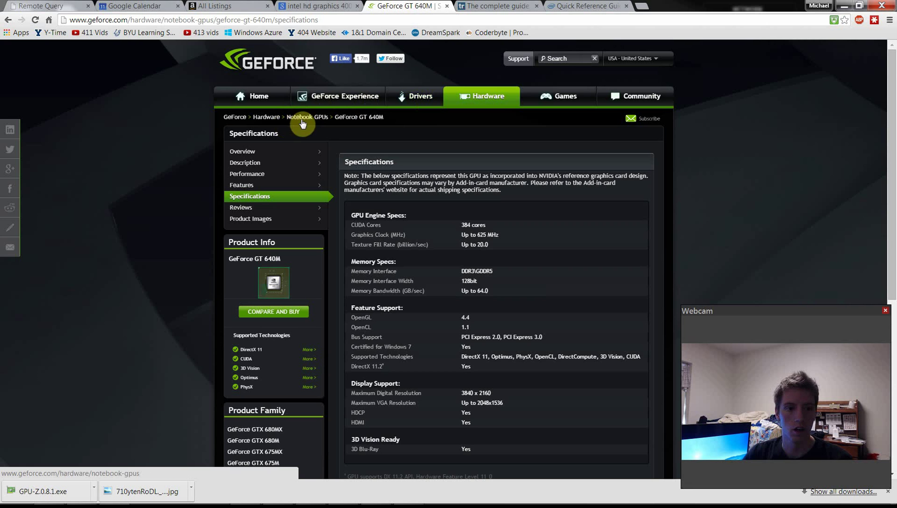
Go through Hardware and Desktop GPUs on GeForce.com to the GeForce GTX 770 overview page.
{"action": "left_click", "coordinate": [291, 158]}
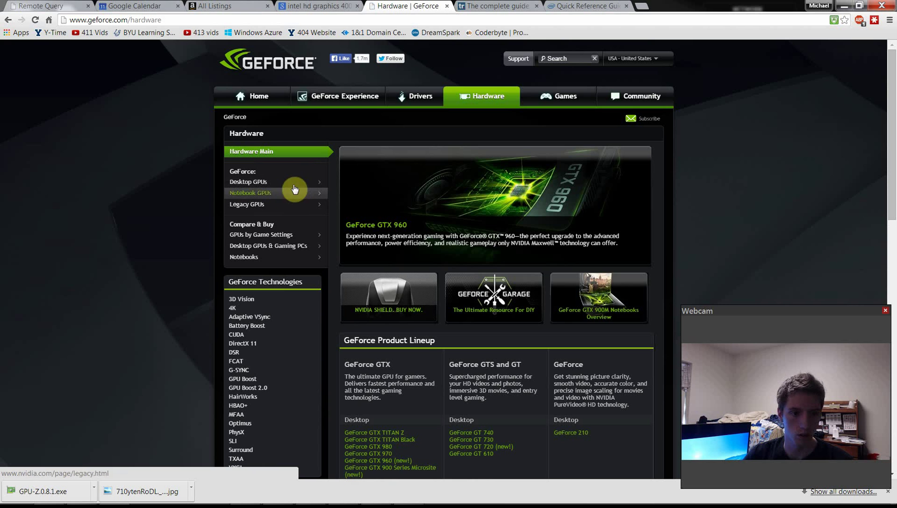
{"action": "left_click", "coordinate": [293, 183]}
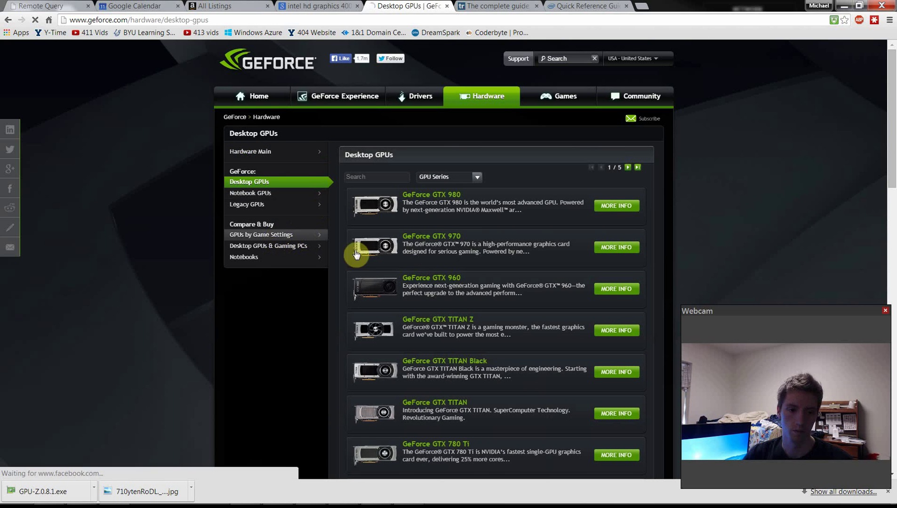
{"action": "scroll", "coordinate": [444, 286], "scroll_direction": "down", "scroll_amount": 4}
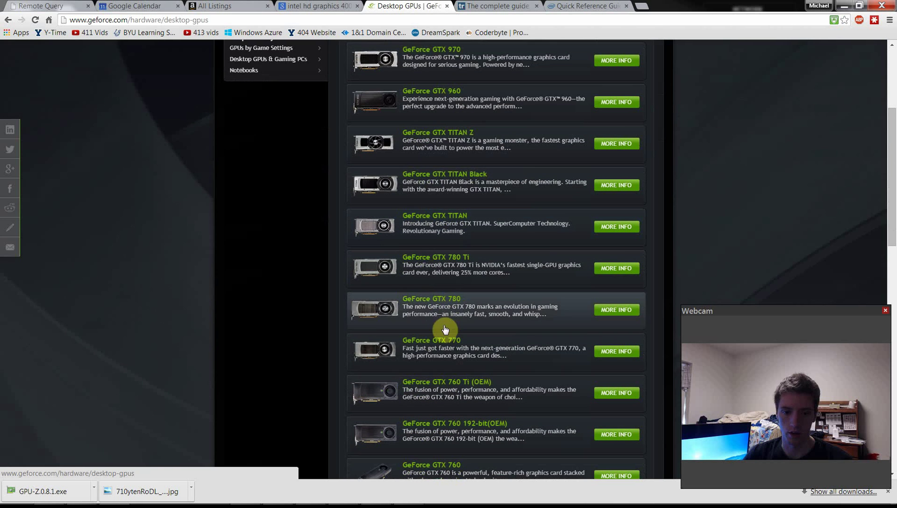
{"action": "left_click", "coordinate": [447, 349]}
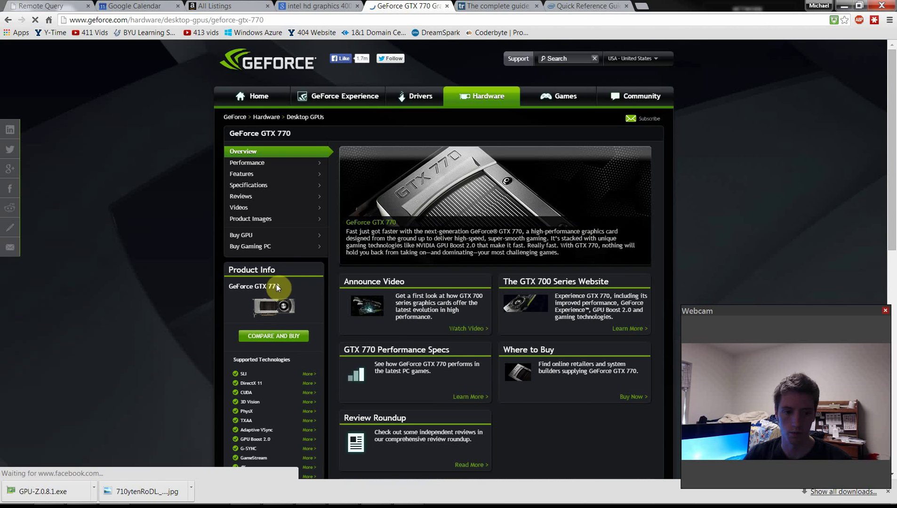
Open the GTX 770 Specifications and locate its 4-display Multi Monitor support, briefly highlighting it.
{"action": "left_click", "coordinate": [292, 187]}
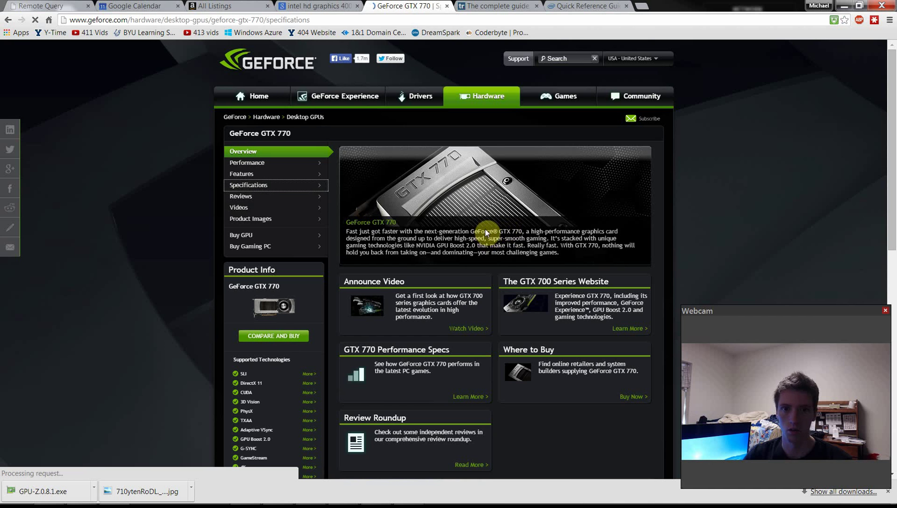
{"action": "scroll", "coordinate": [520, 239], "scroll_direction": "down", "scroll_amount": 1}
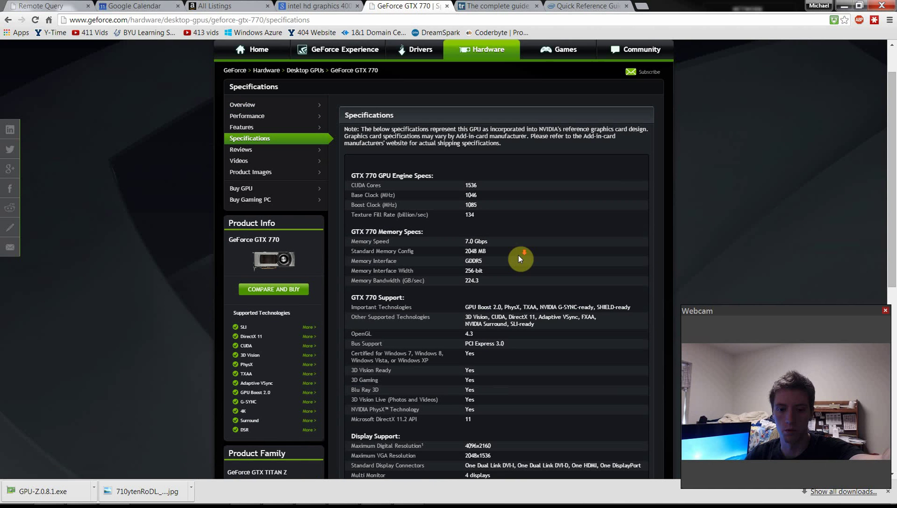
{"action": "scroll", "coordinate": [515, 263], "scroll_direction": "down", "scroll_amount": 3}
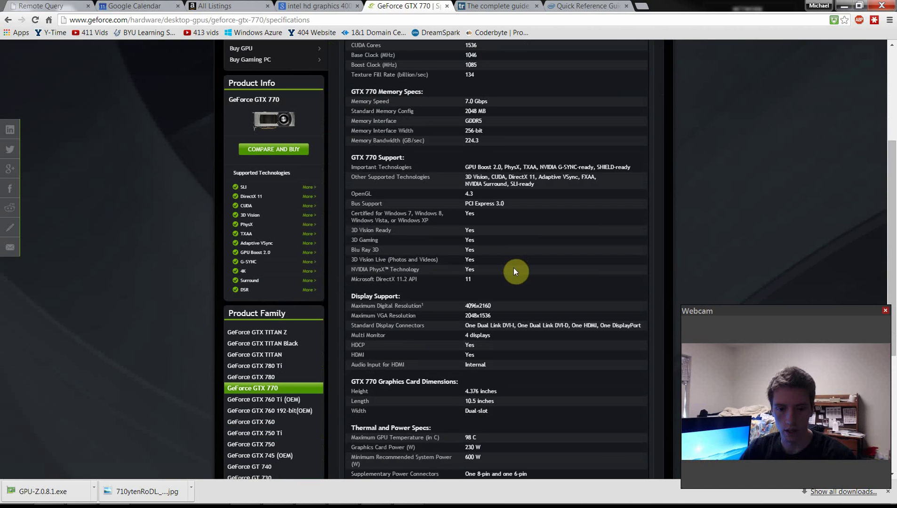
{"action": "scroll", "coordinate": [506, 273], "scroll_direction": "down", "scroll_amount": 1}
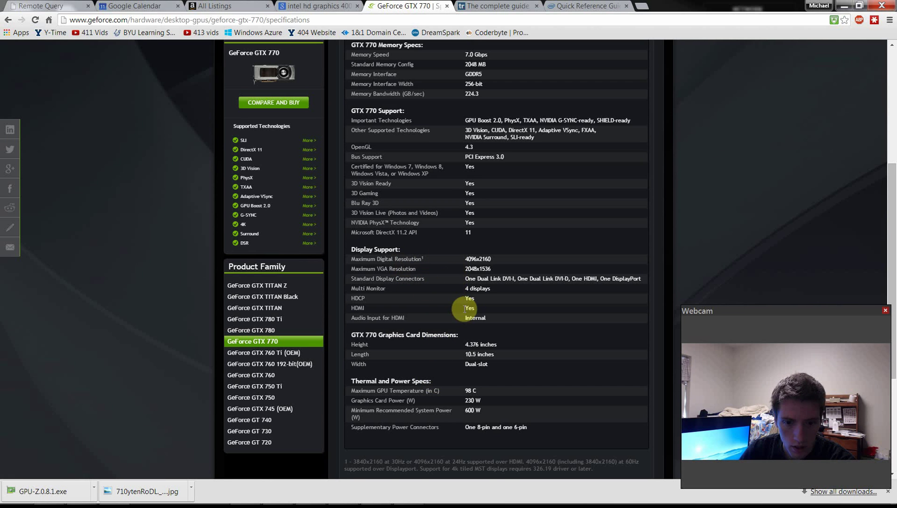
{"action": "left_click_drag", "start_coordinate": [465, 289], "coordinate": [503, 292]}
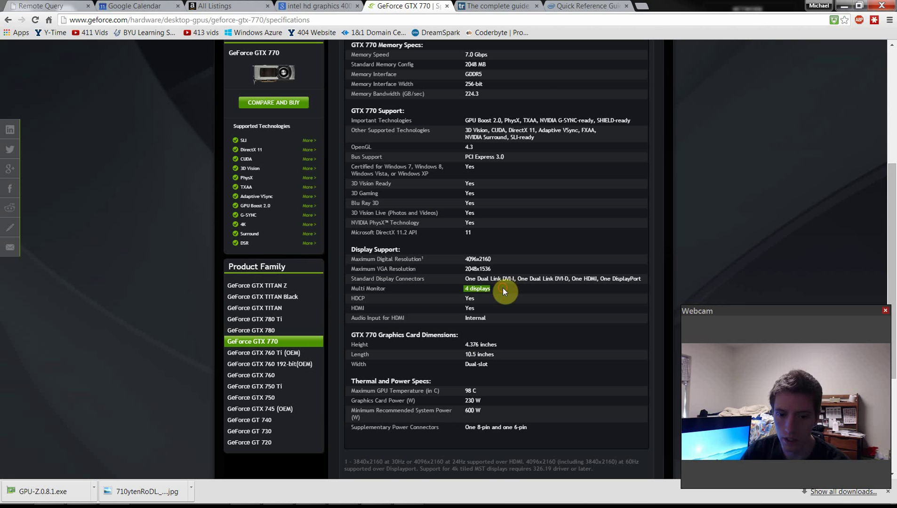
{"action": "left_click", "coordinate": [503, 288]}
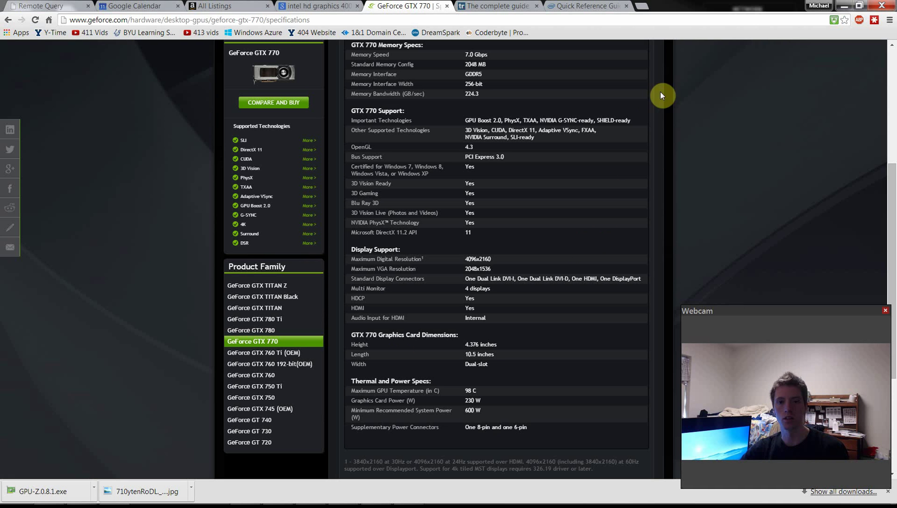
Minimize Chrome and Device Manager, then open the desktop's right-click menu.
{"action": "left_click", "coordinate": [841, 6]}
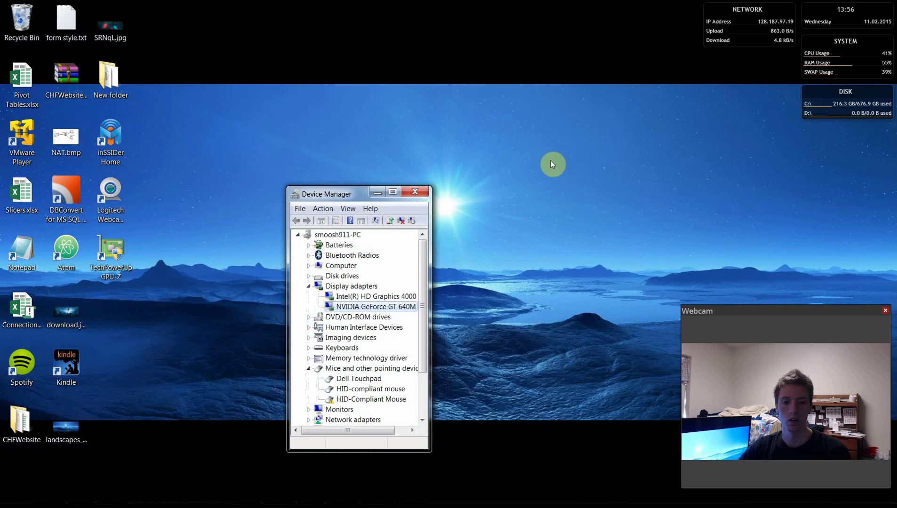
{"action": "left_click", "coordinate": [382, 193]}
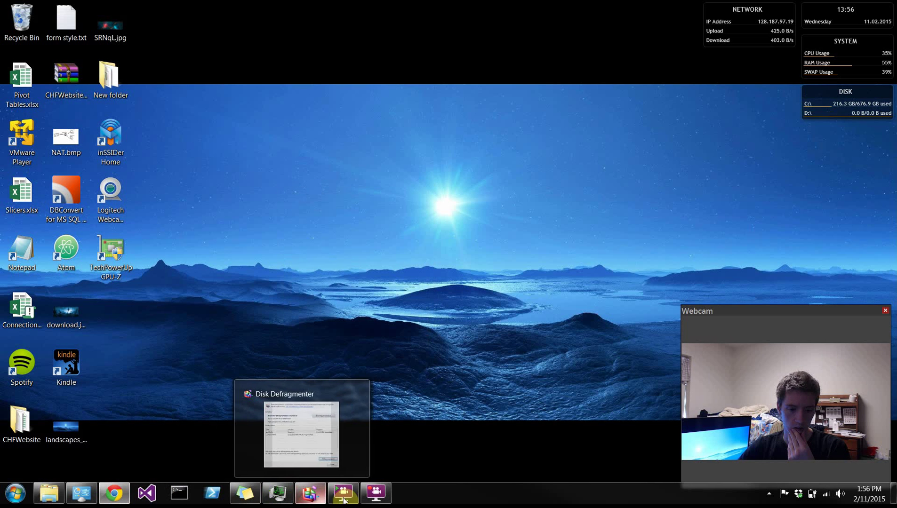
{"action": "mouse_move", "coordinate": [259, 494]}
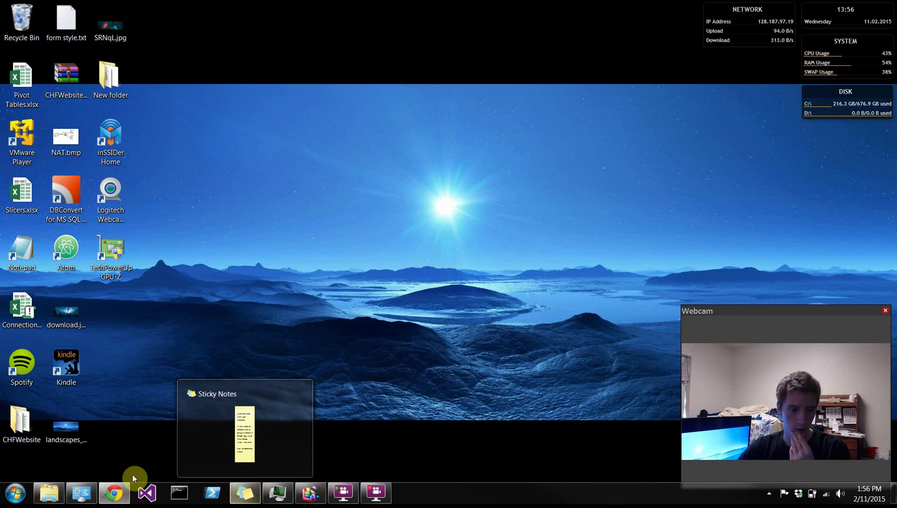
{"action": "right_click", "coordinate": [428, 186]}
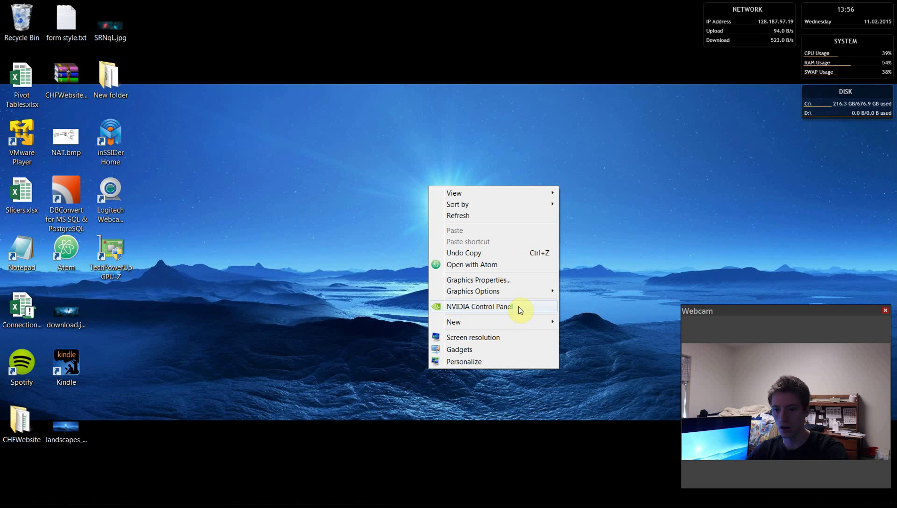
Open Screen Resolution, move it left, and check display 3's DELL P2414H and Landscape settings unchanged.
{"action": "left_click", "coordinate": [519, 338]}
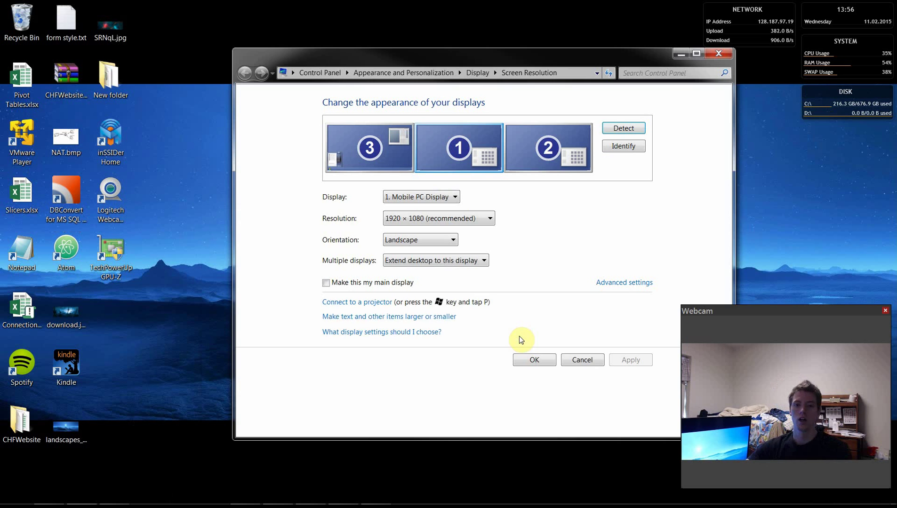
{"action": "left_click_drag", "start_coordinate": [544, 56], "coordinate": [445, 38]}
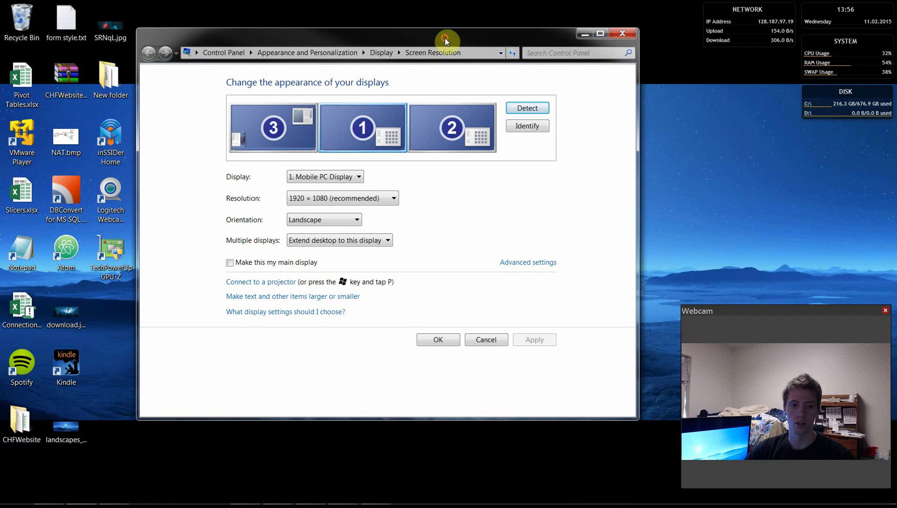
{"action": "left_click", "coordinate": [283, 136]}
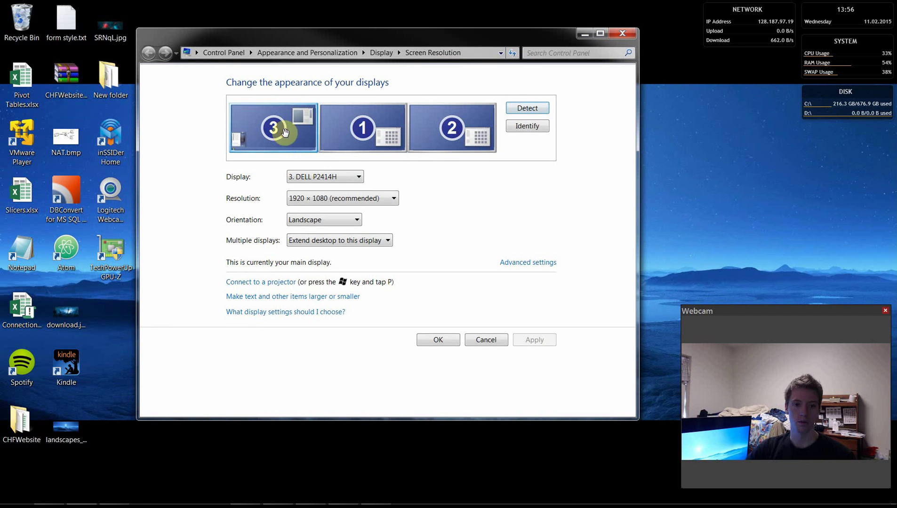
{"action": "left_click", "coordinate": [317, 177]}
{"action": "left_click", "coordinate": [334, 208]}
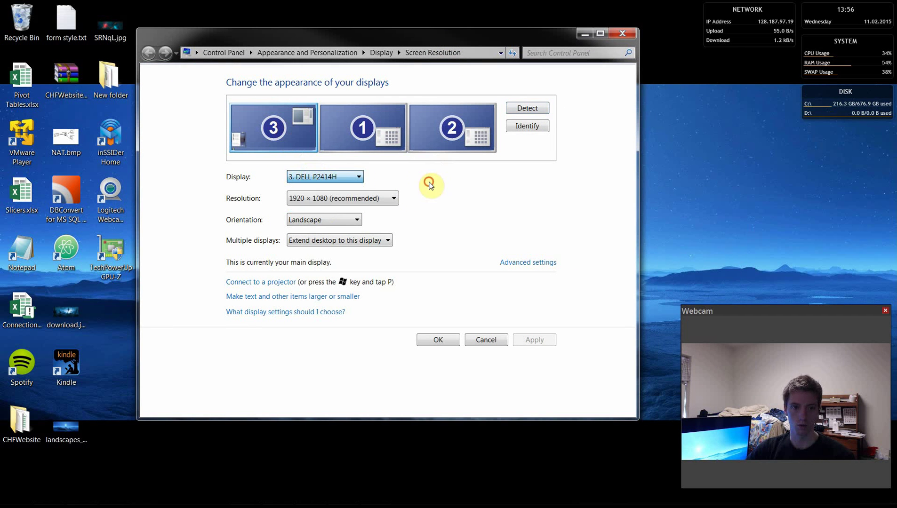
{"action": "left_click", "coordinate": [345, 215]}
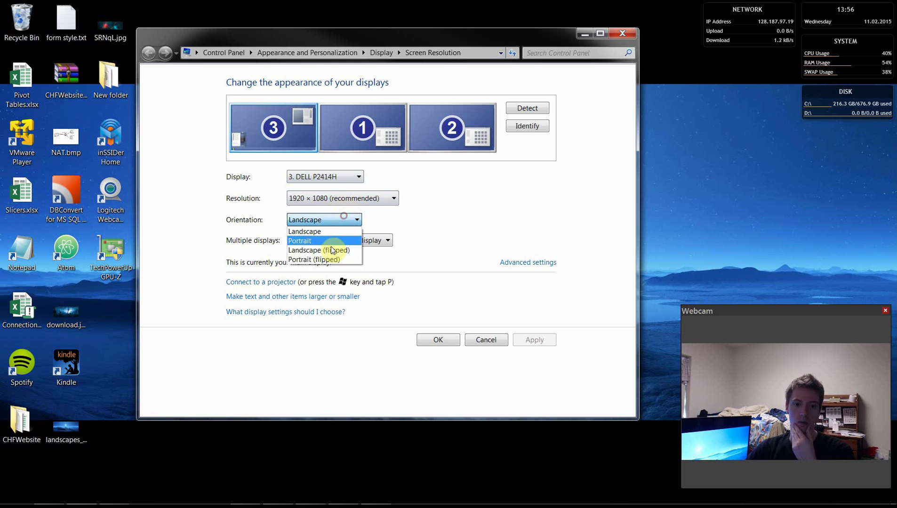
{"action": "left_click", "coordinate": [531, 229]}
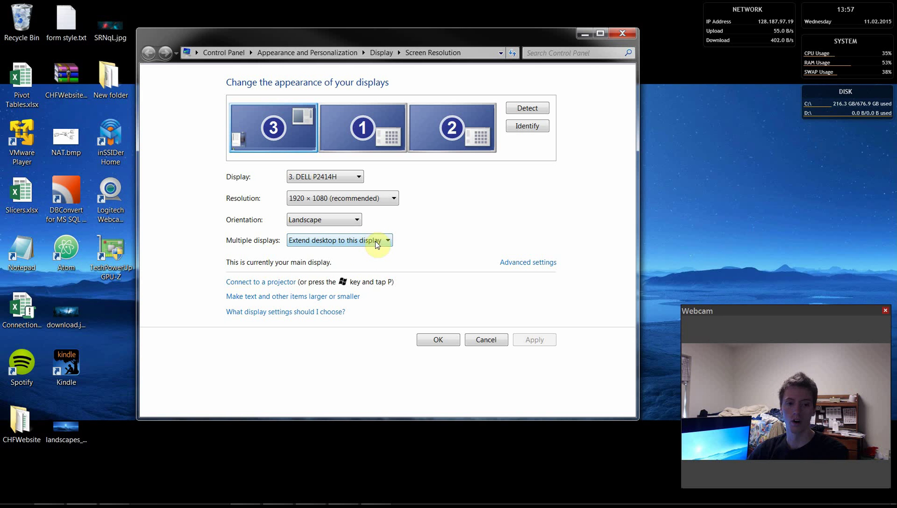
{"action": "left_click", "coordinate": [352, 137]}
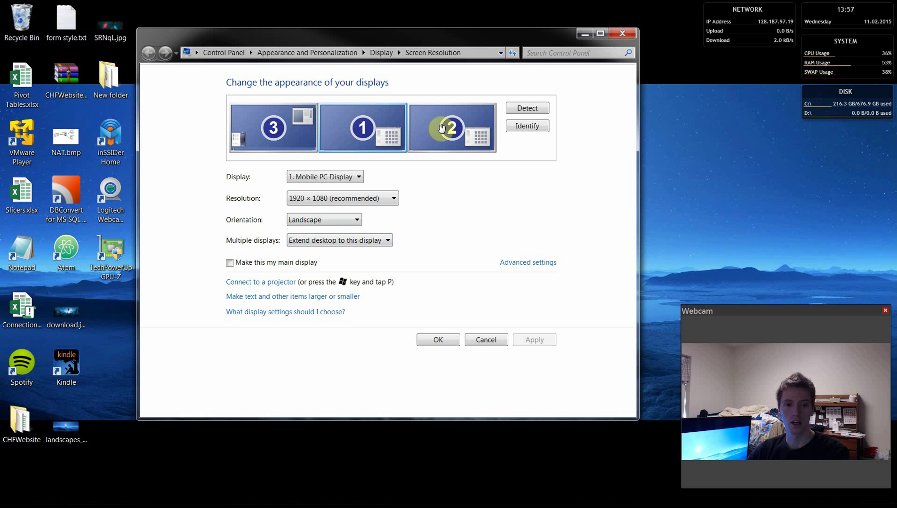
{"action": "left_click", "coordinate": [451, 130]}
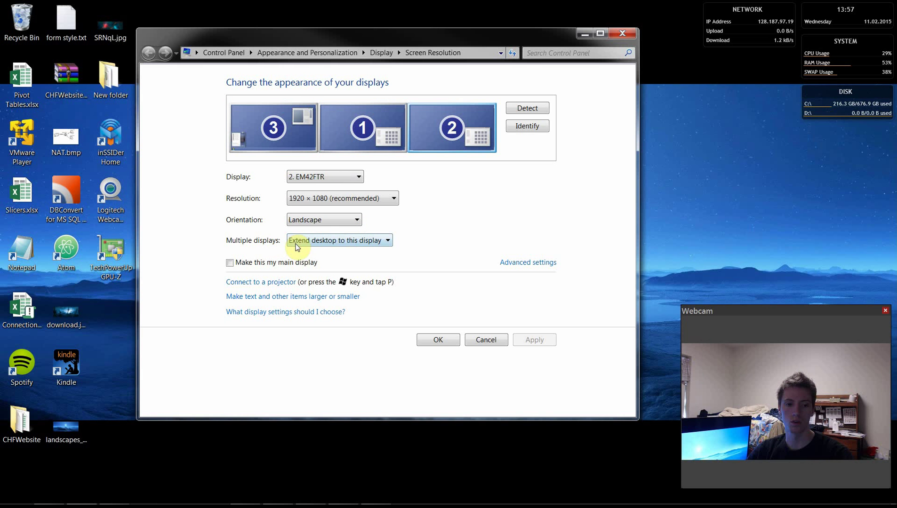
{"action": "left_click", "coordinate": [359, 243]}
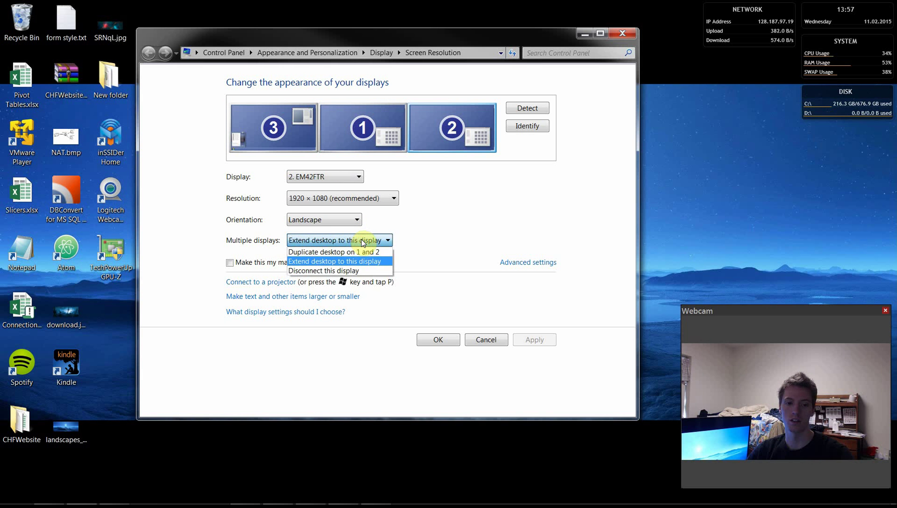
{"action": "left_click", "coordinate": [444, 237]}
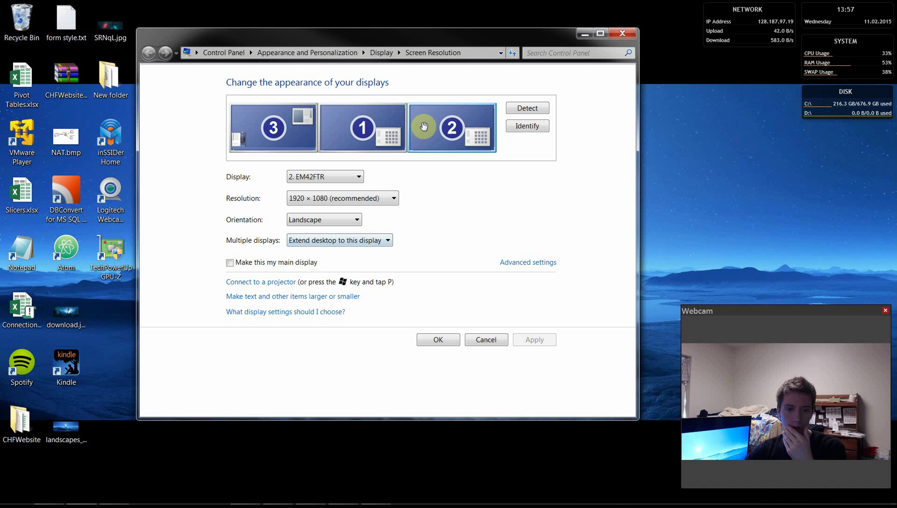
{"action": "left_click", "coordinate": [375, 119]}
{"action": "left_click", "coordinate": [281, 125]}
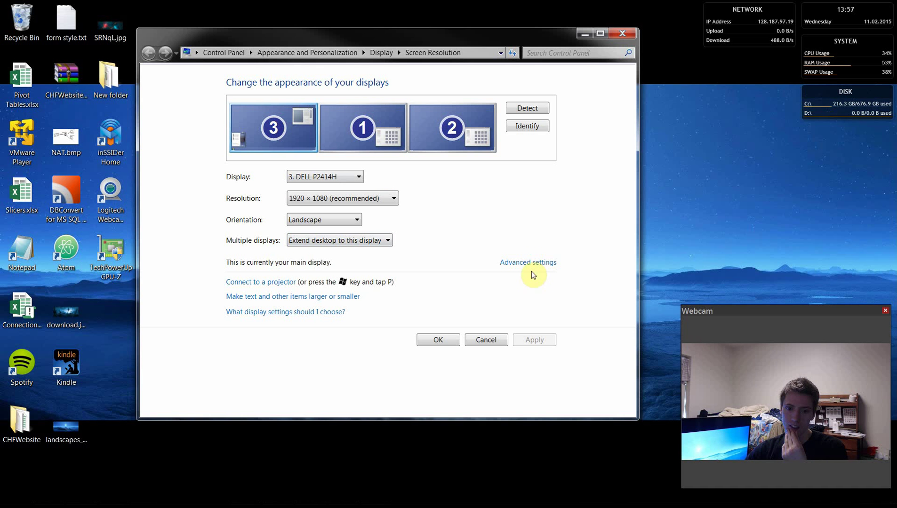
{"action": "left_click", "coordinate": [529, 263]}
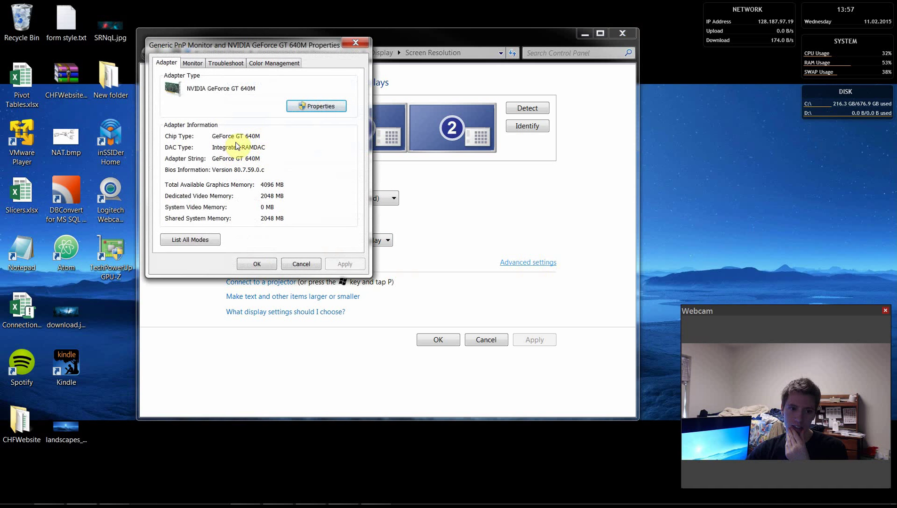
{"action": "left_click", "coordinate": [308, 265]}
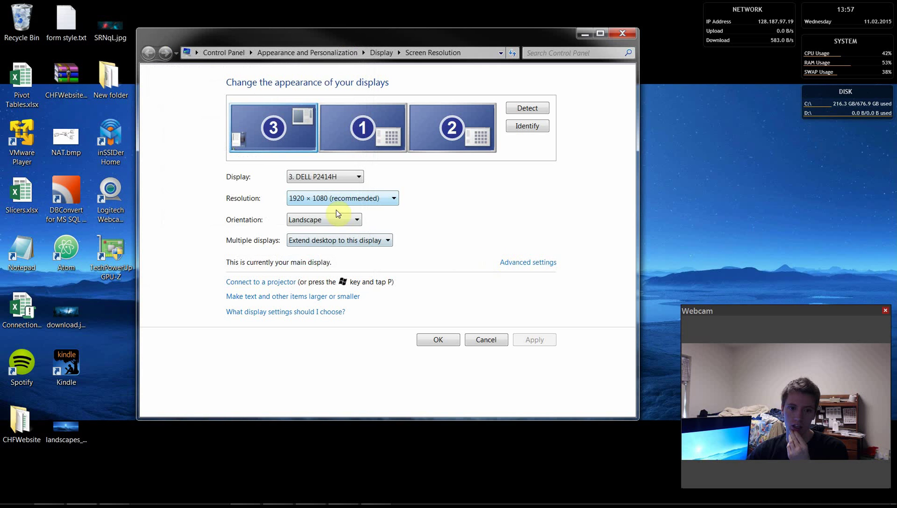
{"action": "left_click", "coordinate": [352, 123]}
{"action": "left_click", "coordinate": [519, 262]}
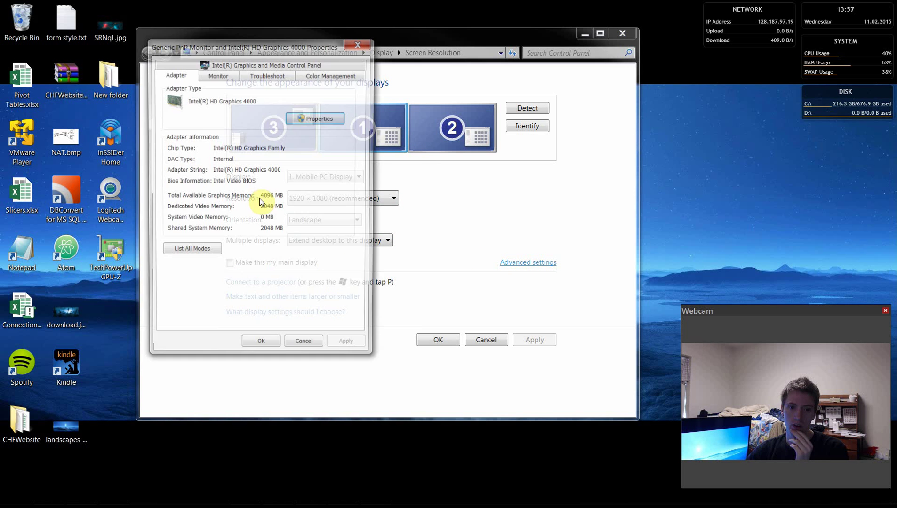
{"action": "left_click", "coordinate": [305, 347]}
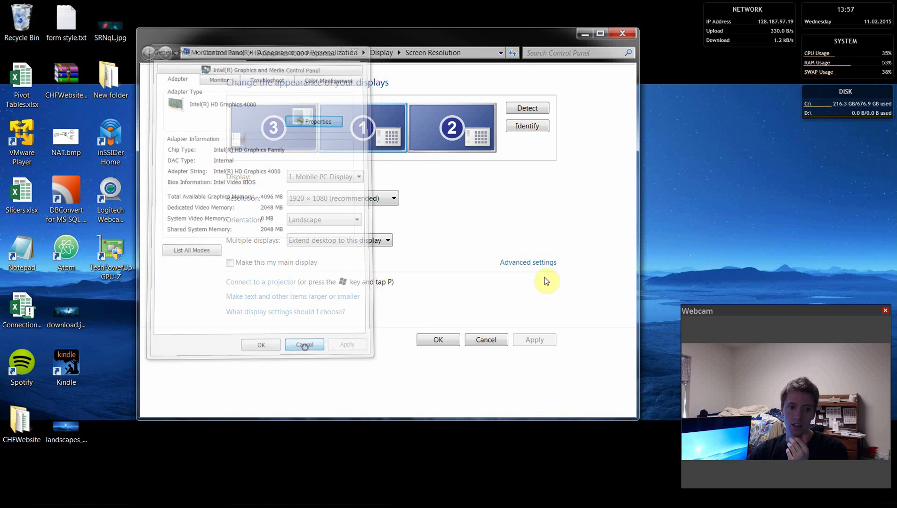
{"action": "left_click", "coordinate": [446, 150]}
{"action": "left_click", "coordinate": [545, 263]}
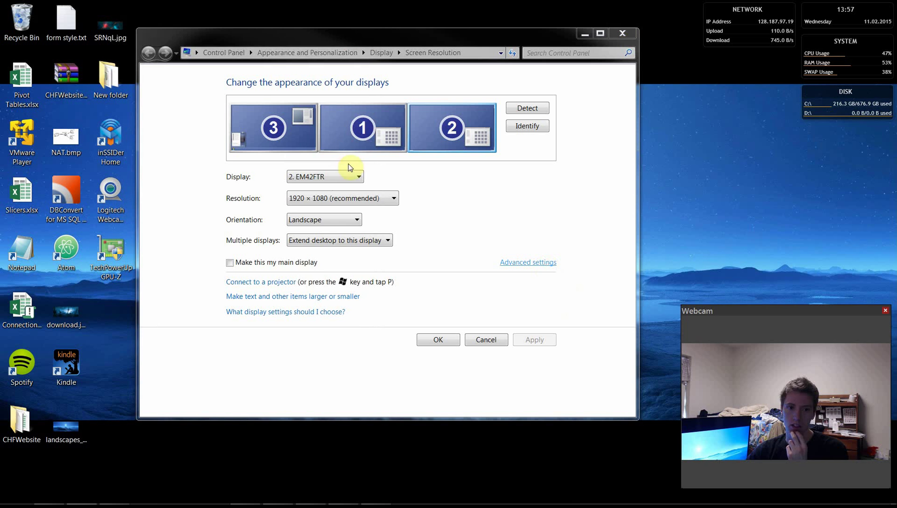
{"action": "left_click", "coordinate": [321, 346]}
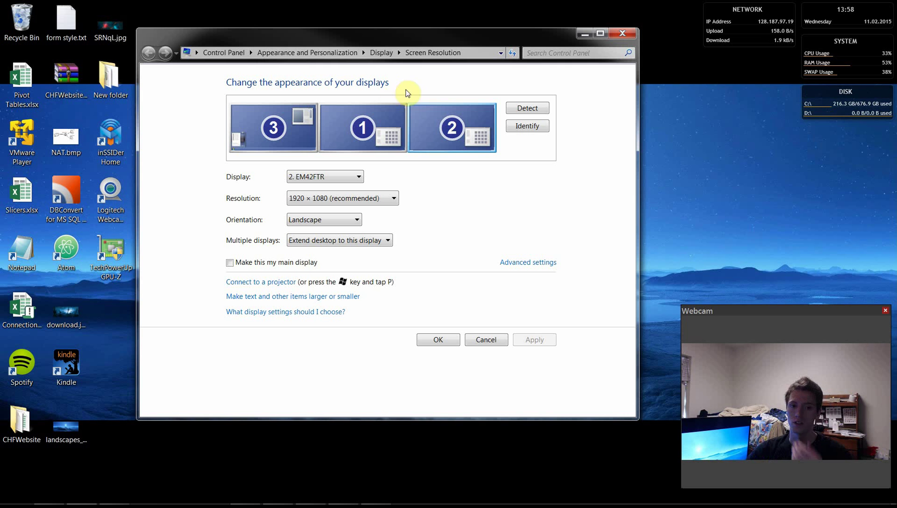
Close the Screen Resolution window to return to the desktop with the live Webcam feed.
{"action": "left_click", "coordinate": [586, 33]}
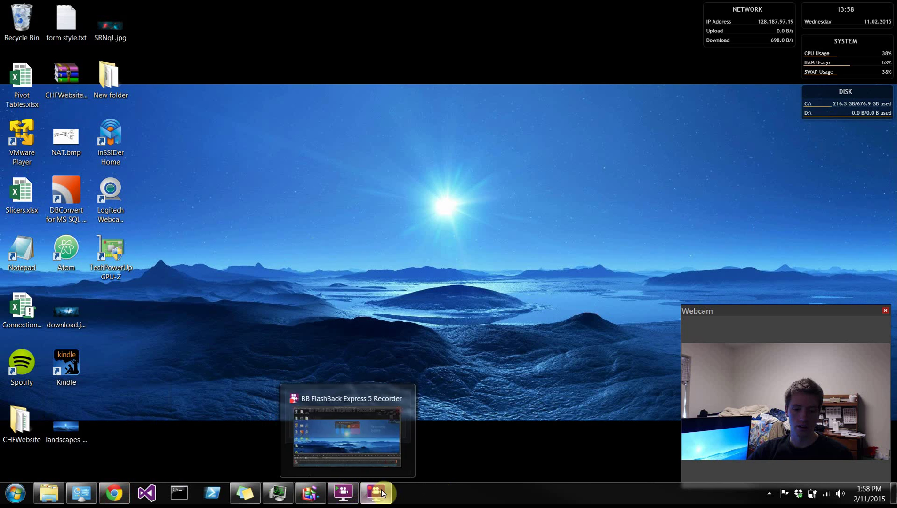
{"action": "mouse_move", "coordinate": [377, 492]}
{"action": "left_click", "coordinate": [380, 461]}
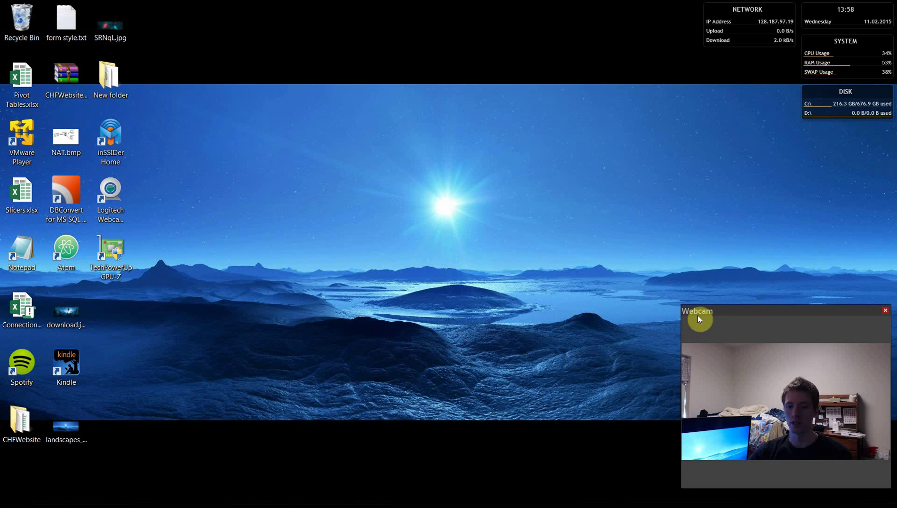